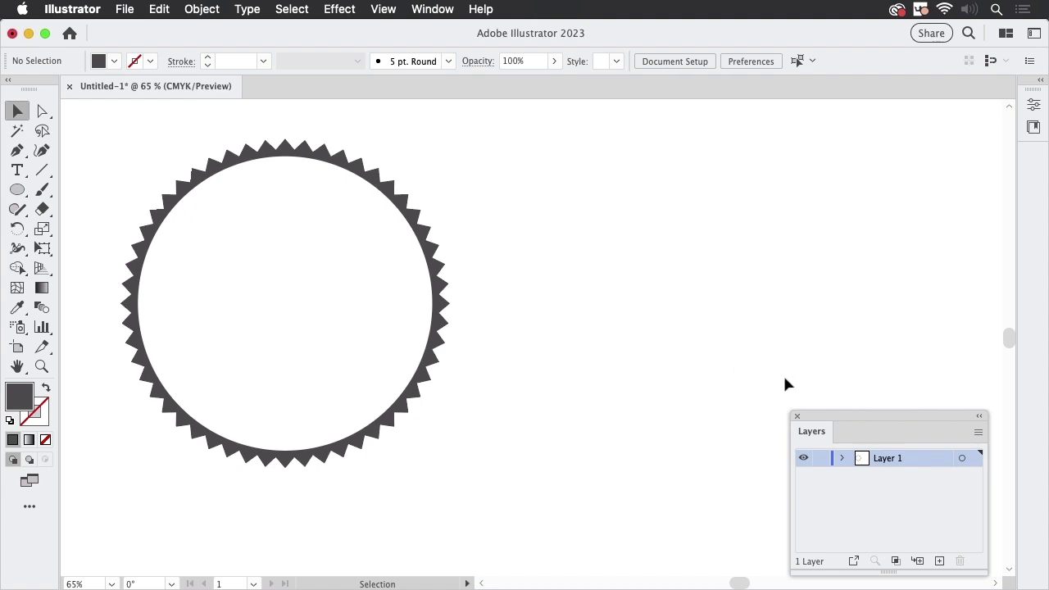
Make the hidden dark circle in Layer 1 visible and bring it to the middle of the view
left_click(843, 458)
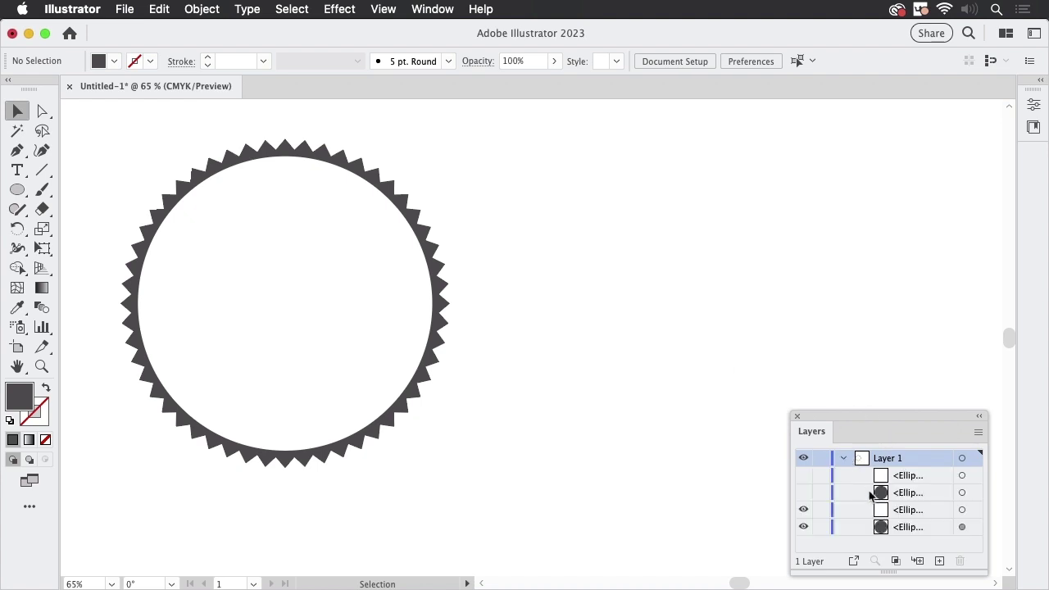
left_click(803, 493)
left_click_drag(875, 322, 674, 319)
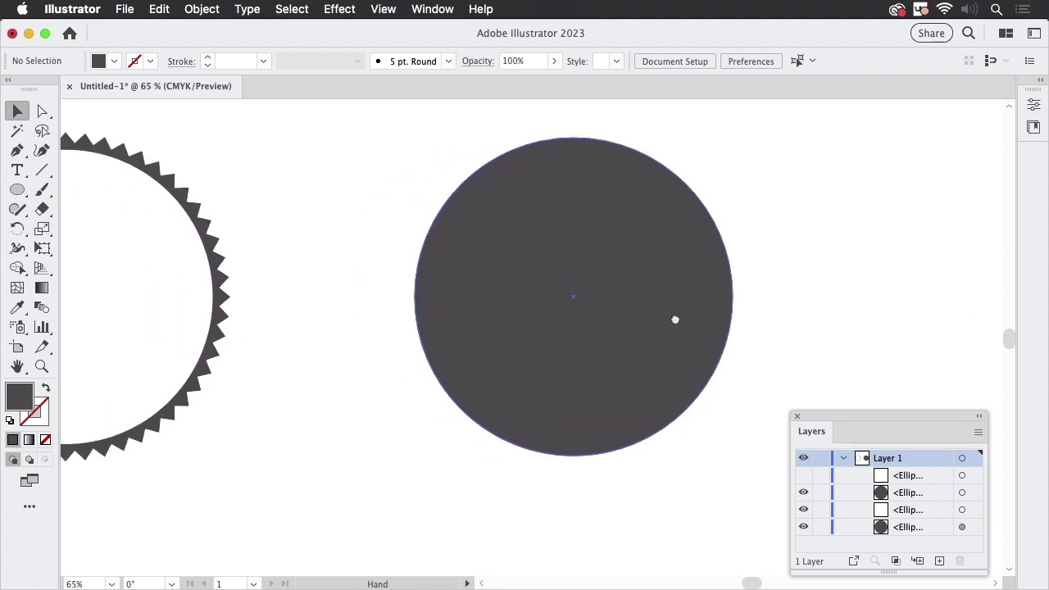
Select the dark circle and show its attributes in the Appearance panel
left_click(709, 307)
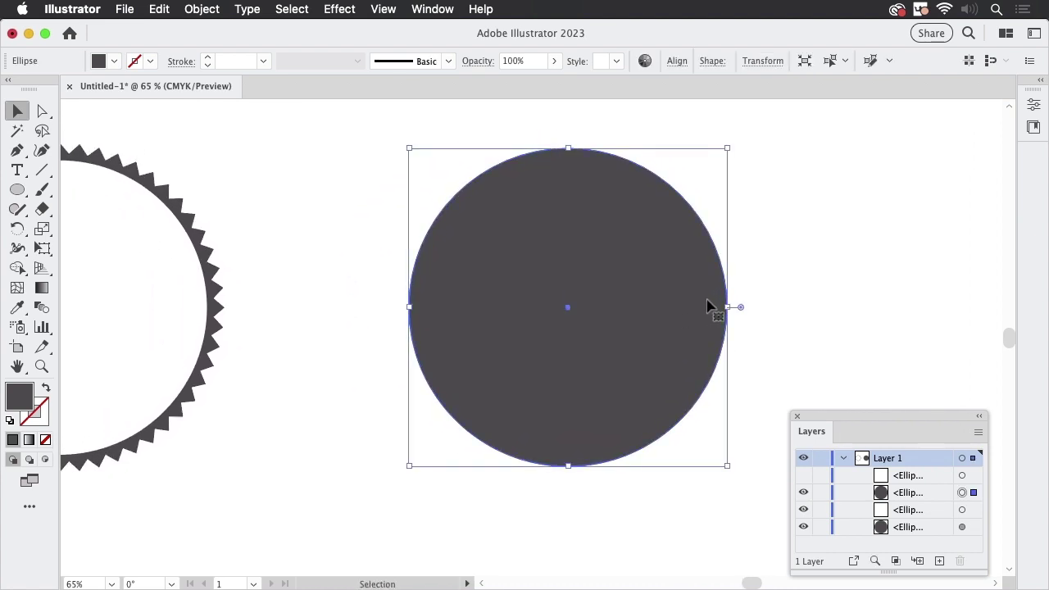
left_click(434, 9)
left_click(480, 256)
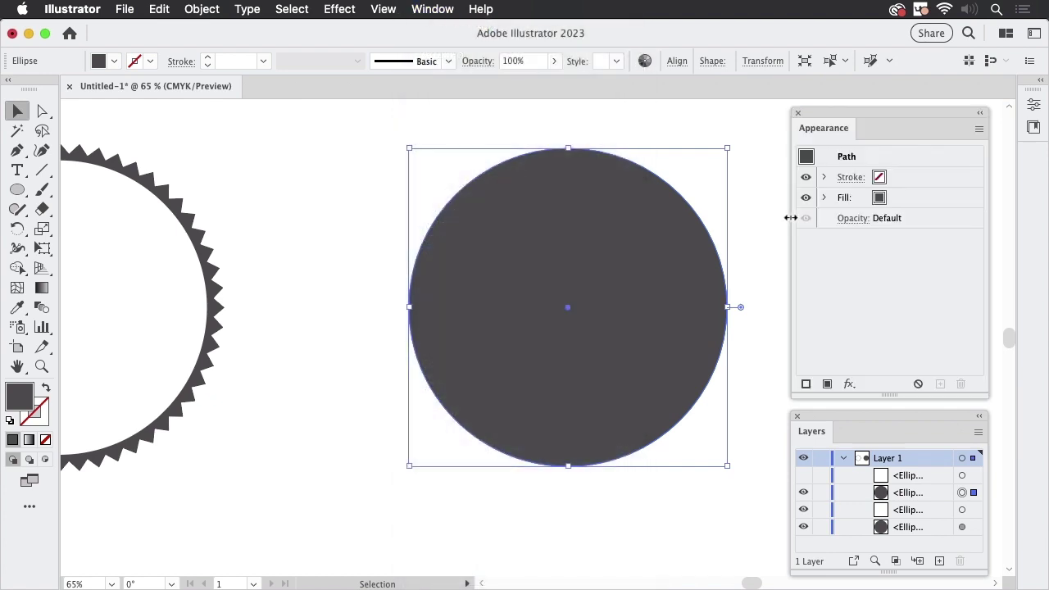
left_click_drag(846, 111, 851, 109)
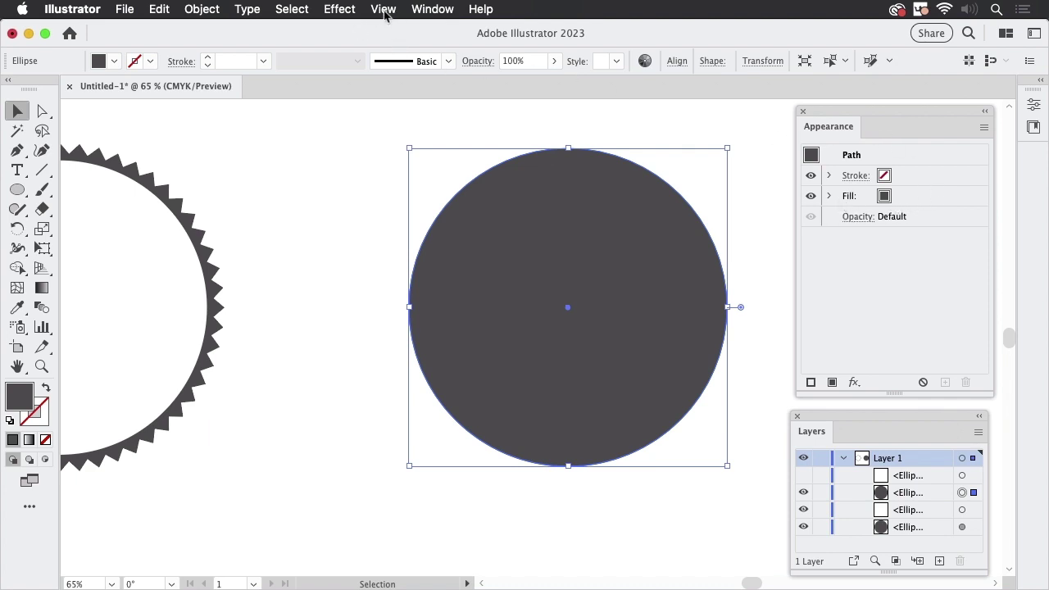
Apply a Zig Zag effect to the dark circle: size 2,47 mm, 26 ridges per segment, corner points
left_click(347, 11)
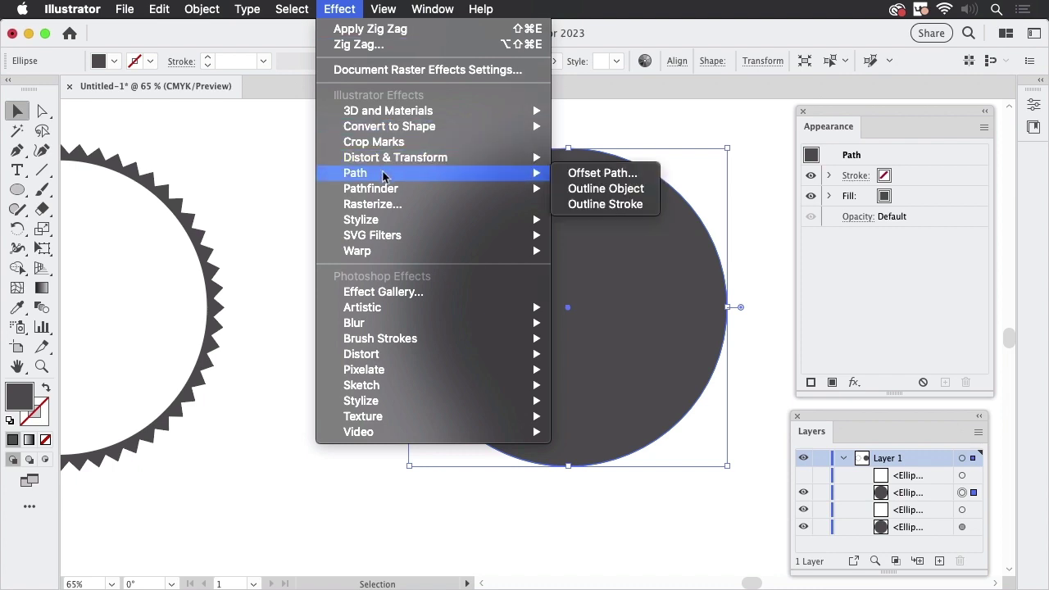
mouse_move(390, 161)
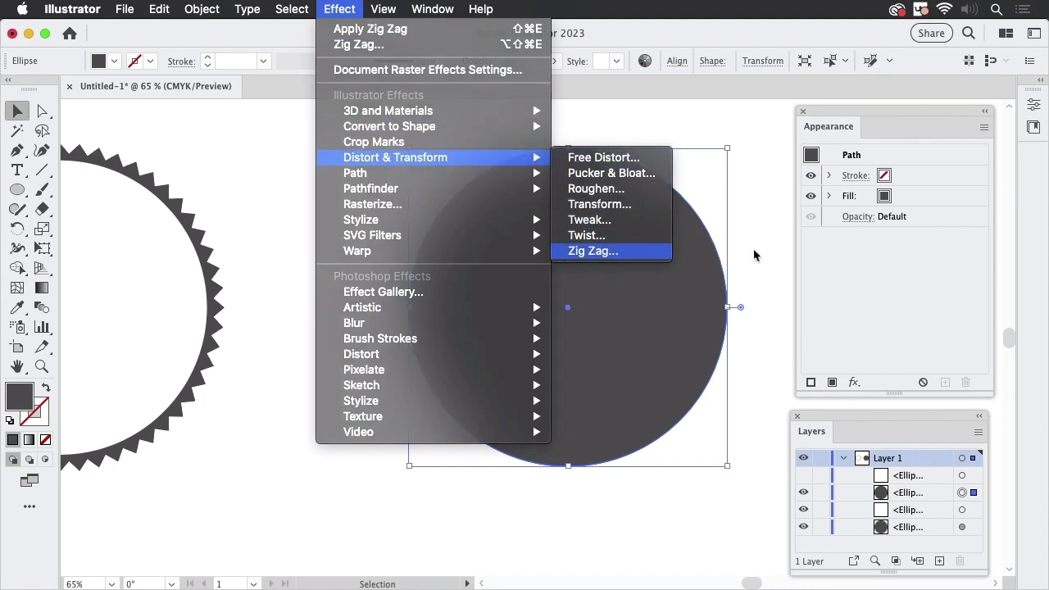
left_click(620, 253)
left_click_drag(843, 213, 839, 213)
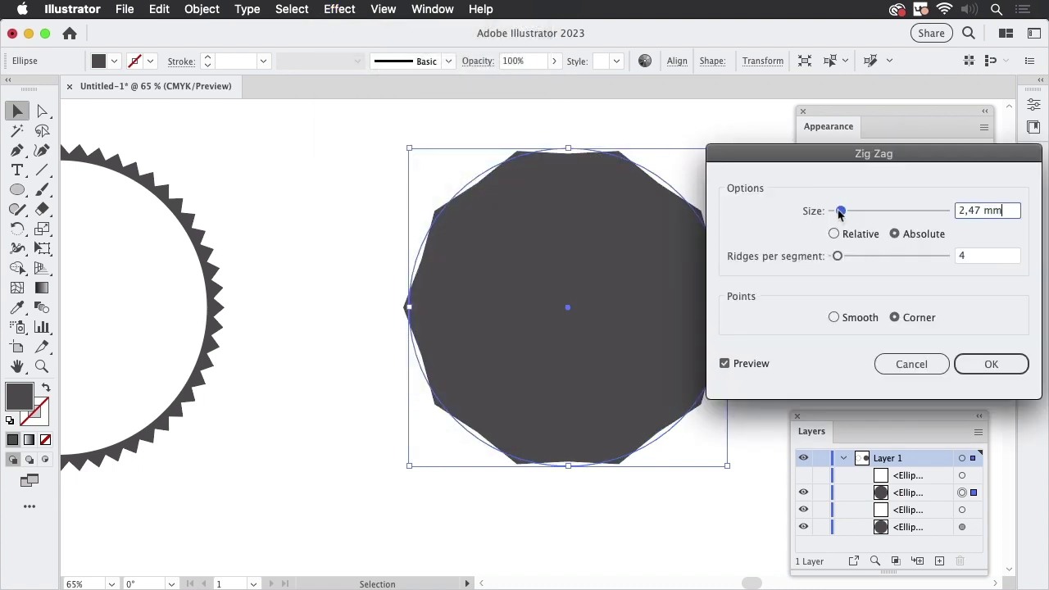
left_click_drag(837, 256, 862, 262)
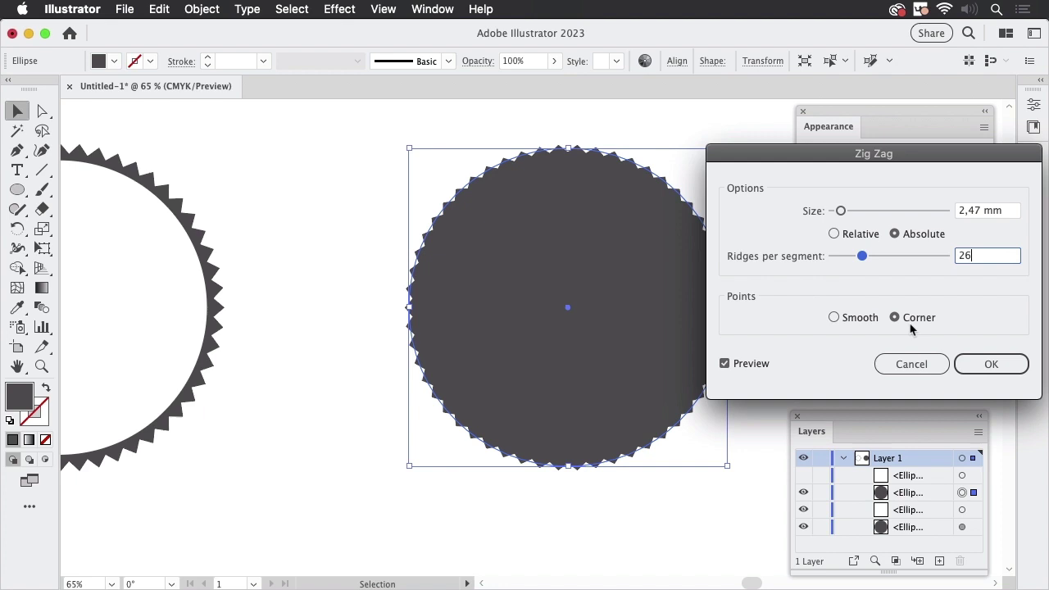
left_click(992, 364)
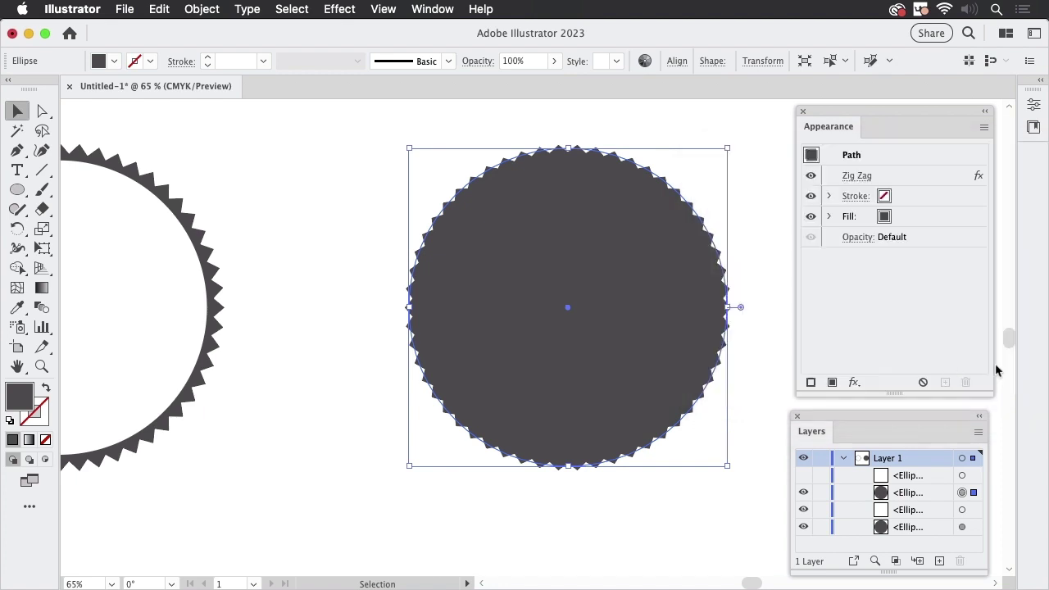
left_click(886, 202)
left_click(899, 197)
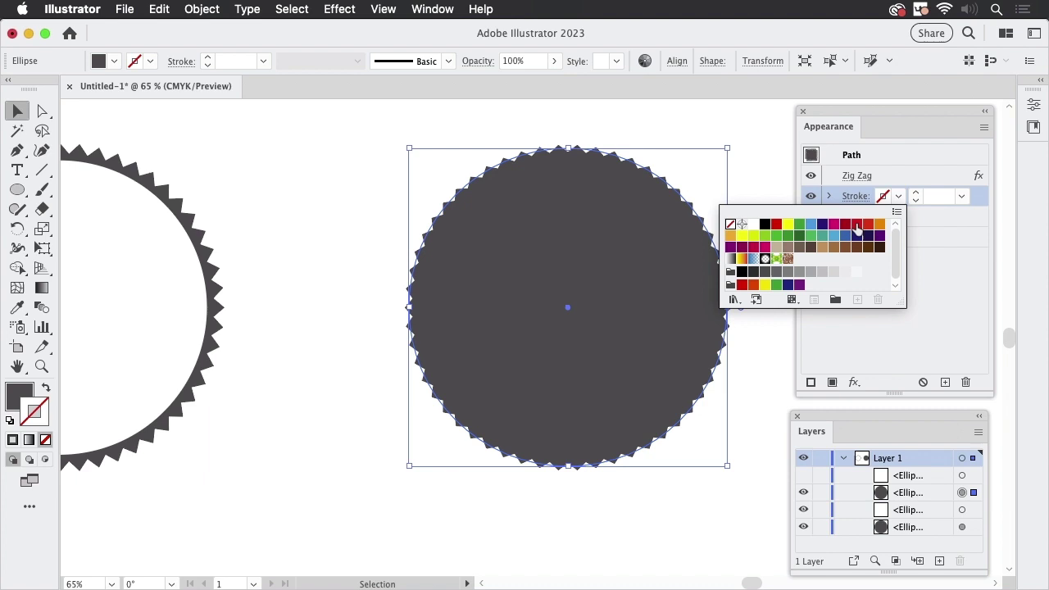
left_click(856, 227)
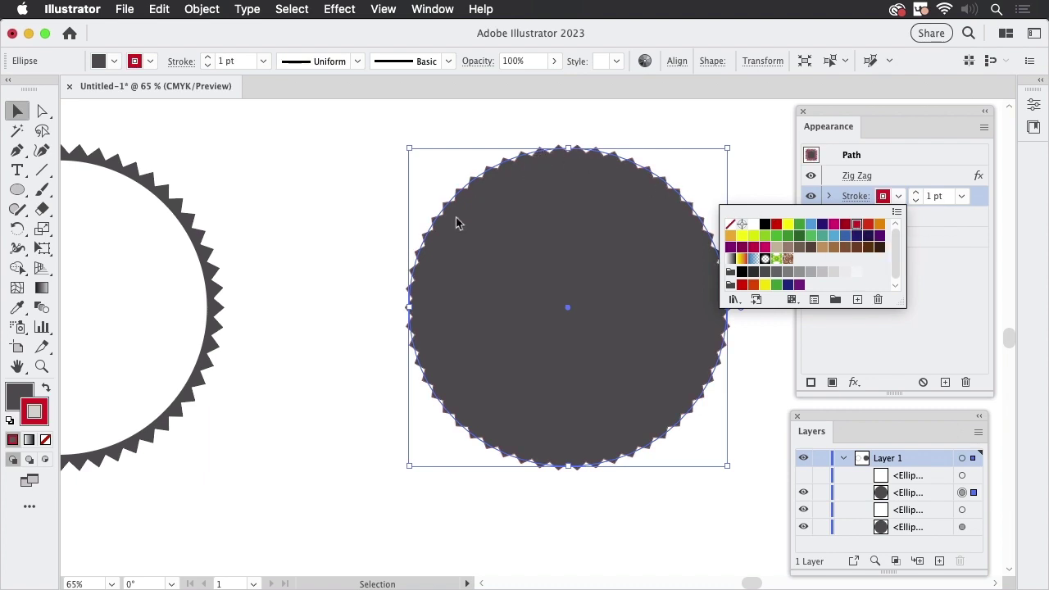
left_click(977, 200)
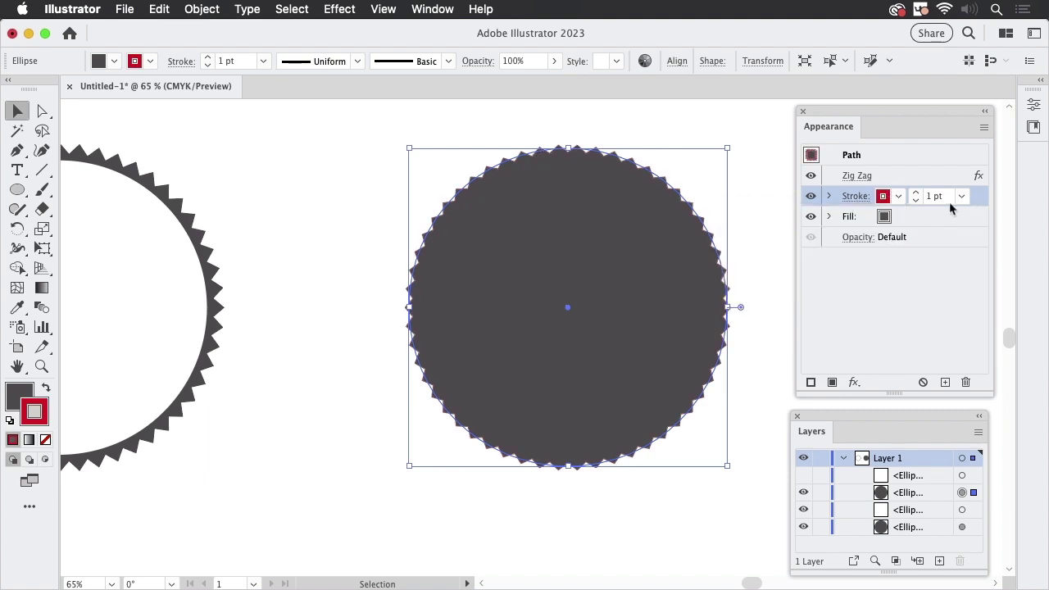
left_click(899, 197)
left_click(729, 224)
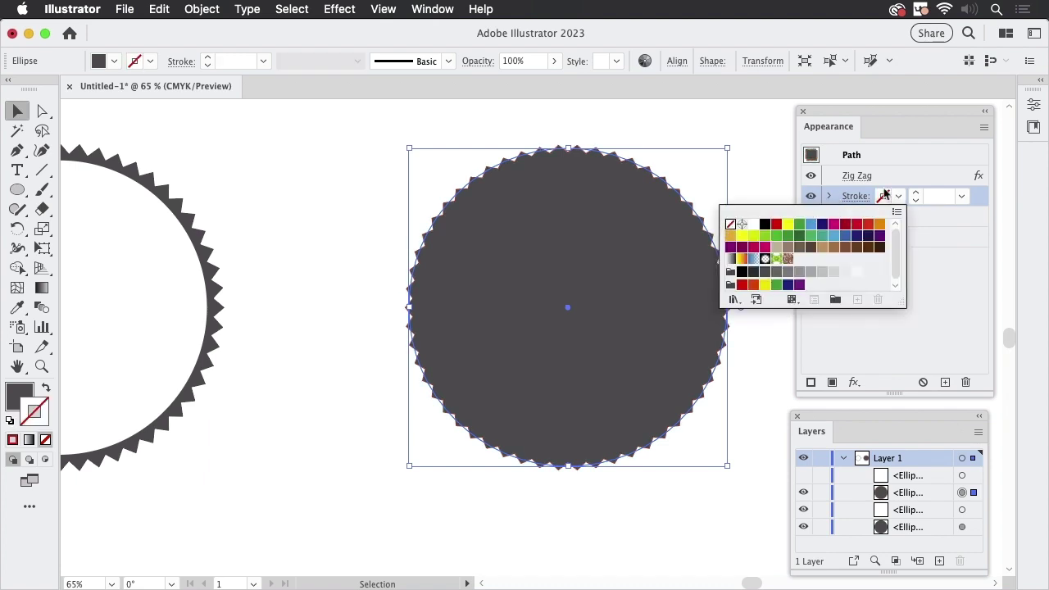
left_click(908, 180)
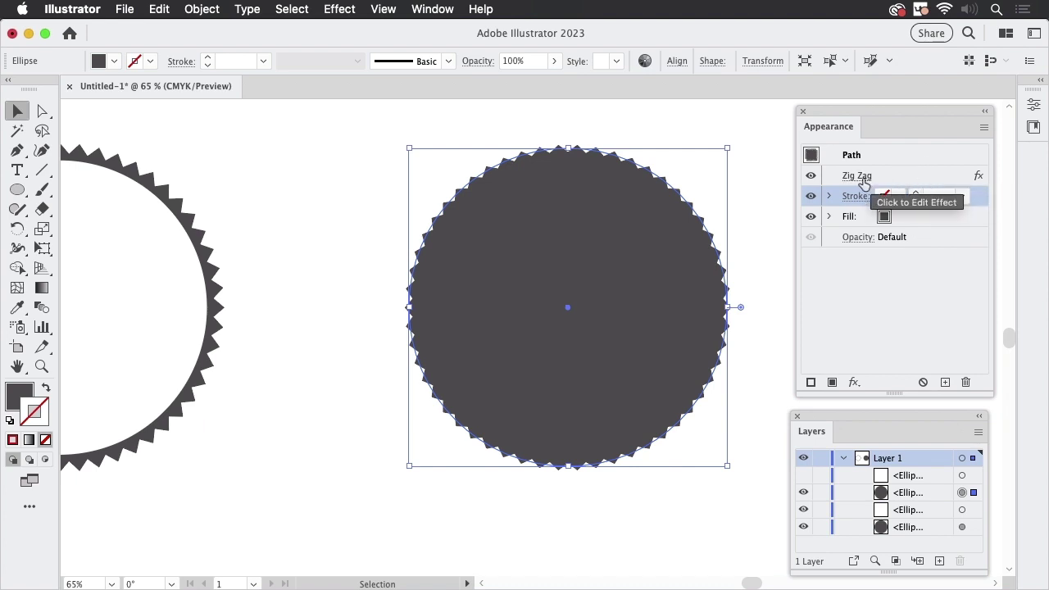
left_click(923, 175)
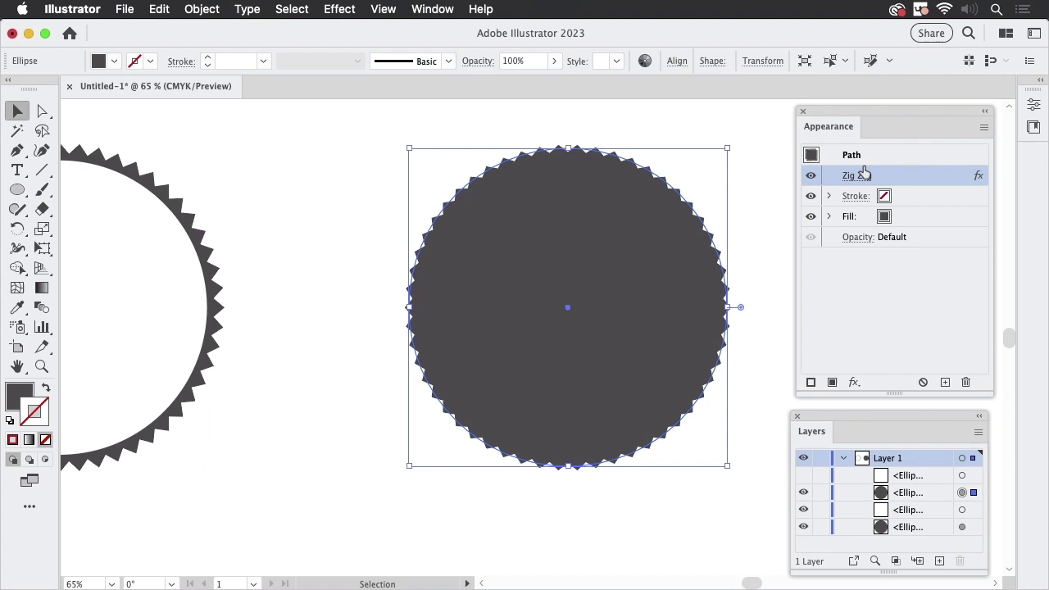
left_click(916, 159)
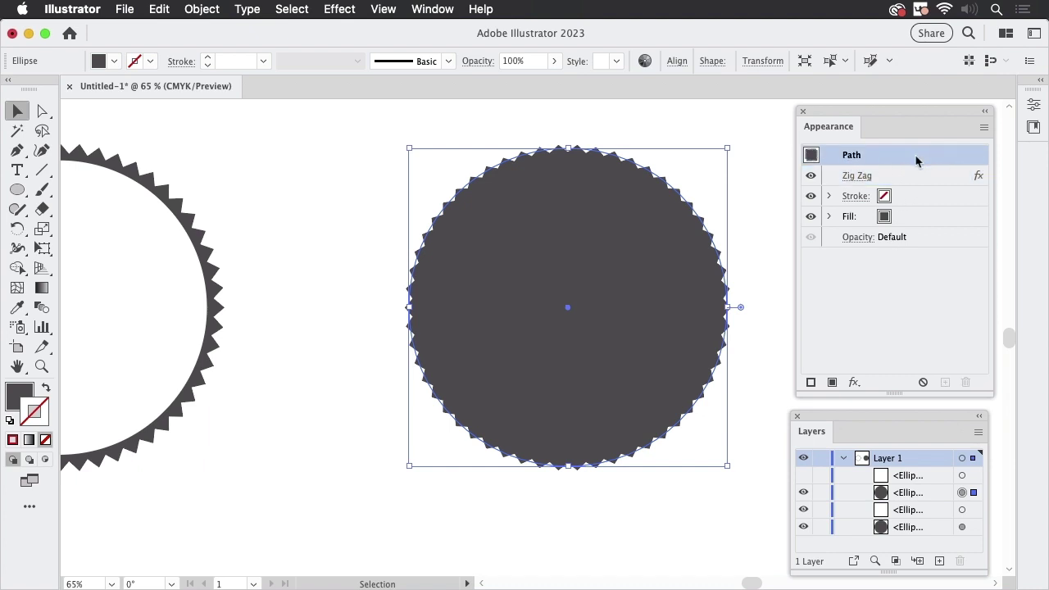
left_click(760, 280)
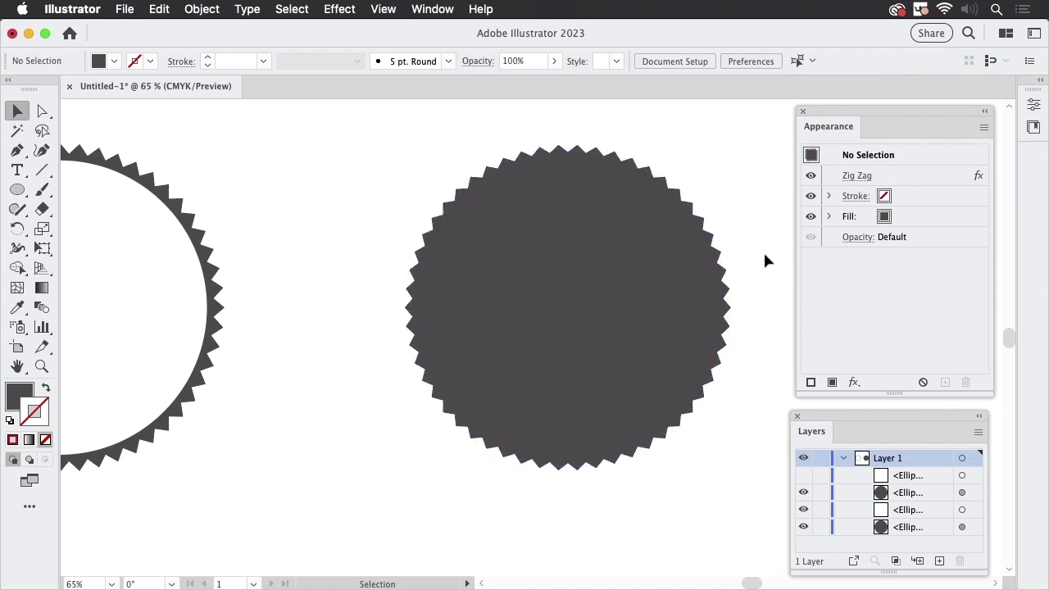
Make the white inner circle visible again and check which circle is selected
left_click(803, 476)
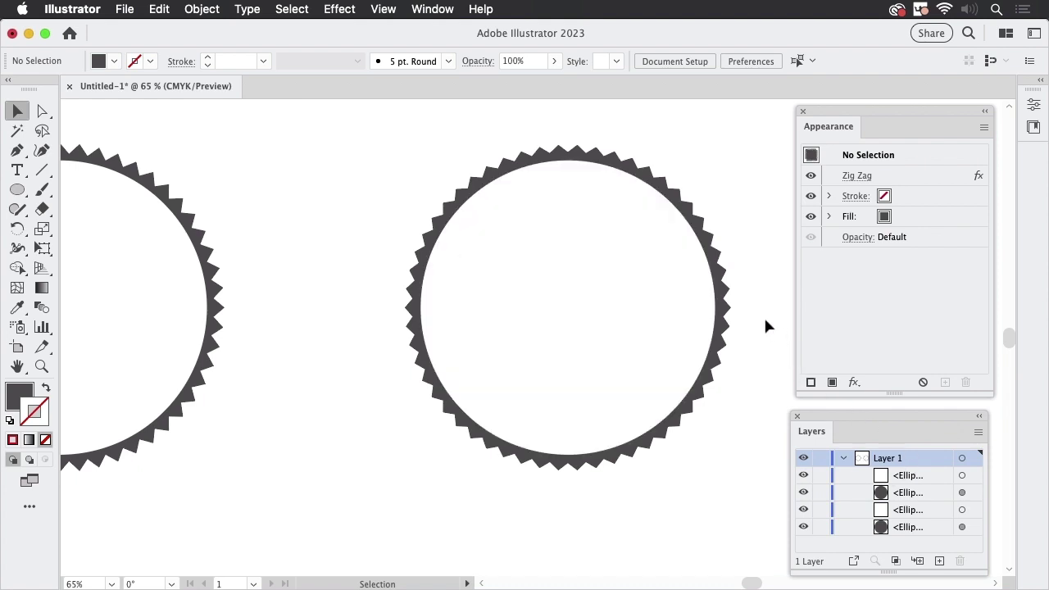
left_click(640, 255)
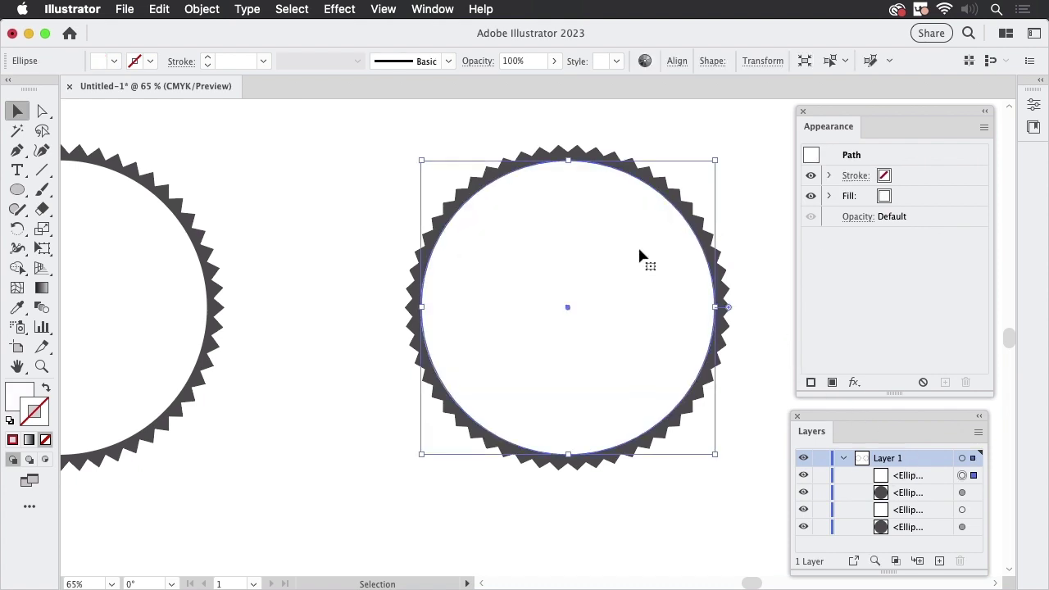
left_click(963, 492)
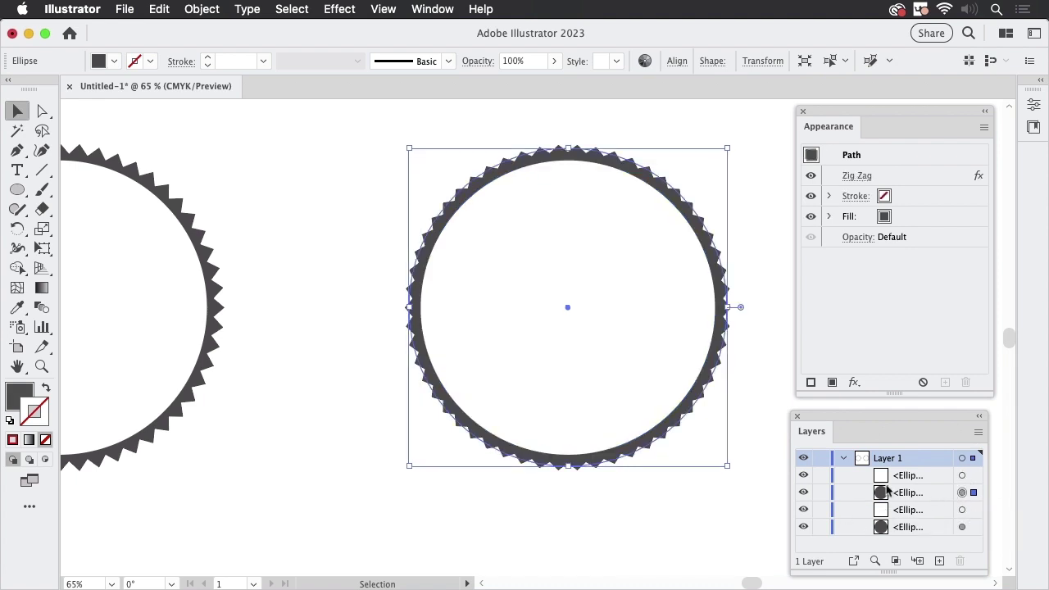
left_click(962, 475)
left_click(764, 217)
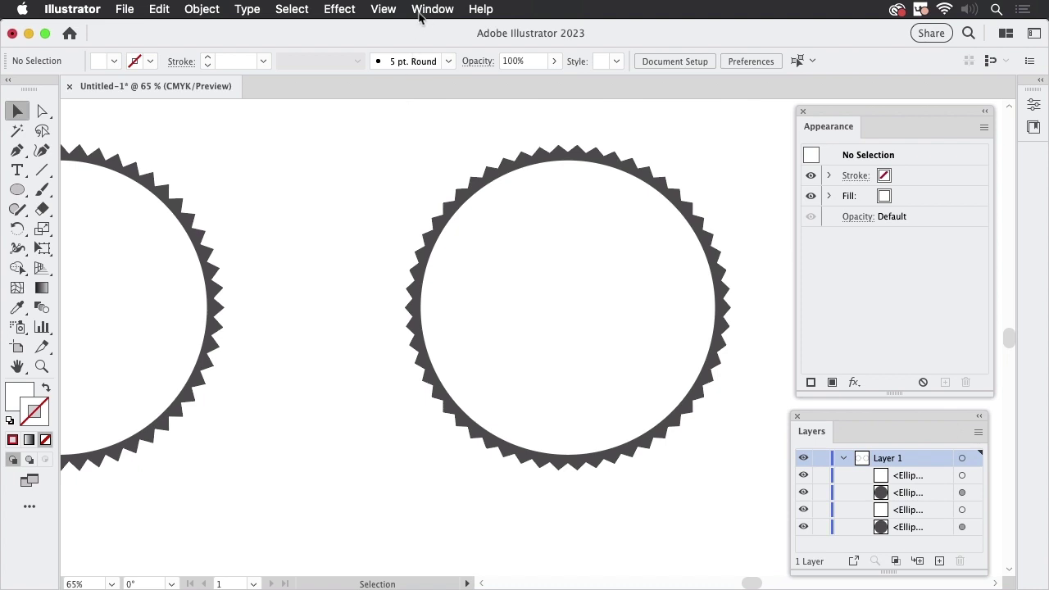
Show the transparency grid to inspect the white centre, then hide it again
left_click(393, 10)
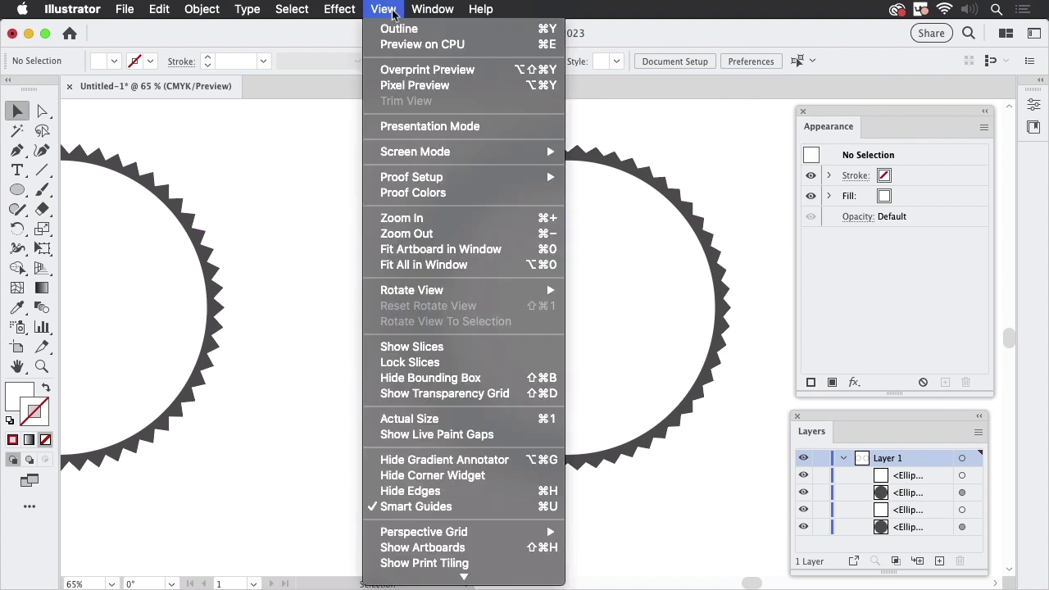
mouse_move(464, 578)
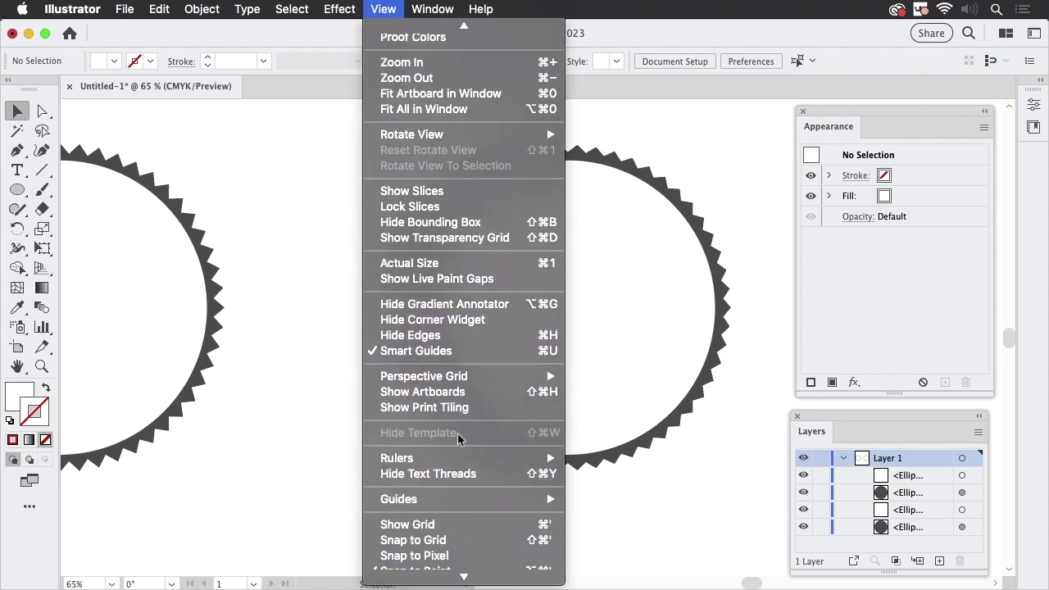
left_click(768, 298)
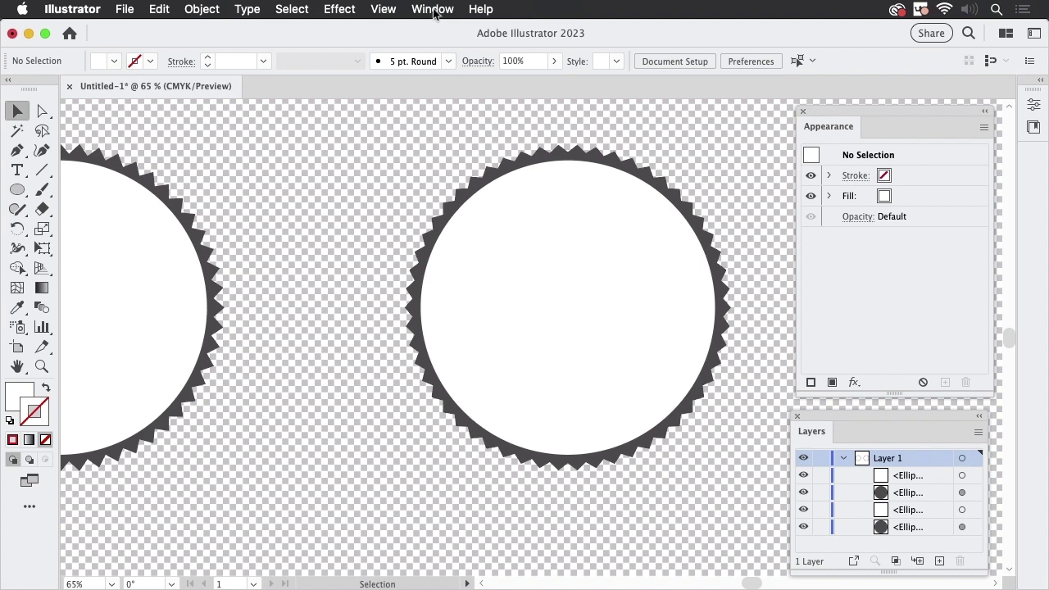
left_click(384, 14)
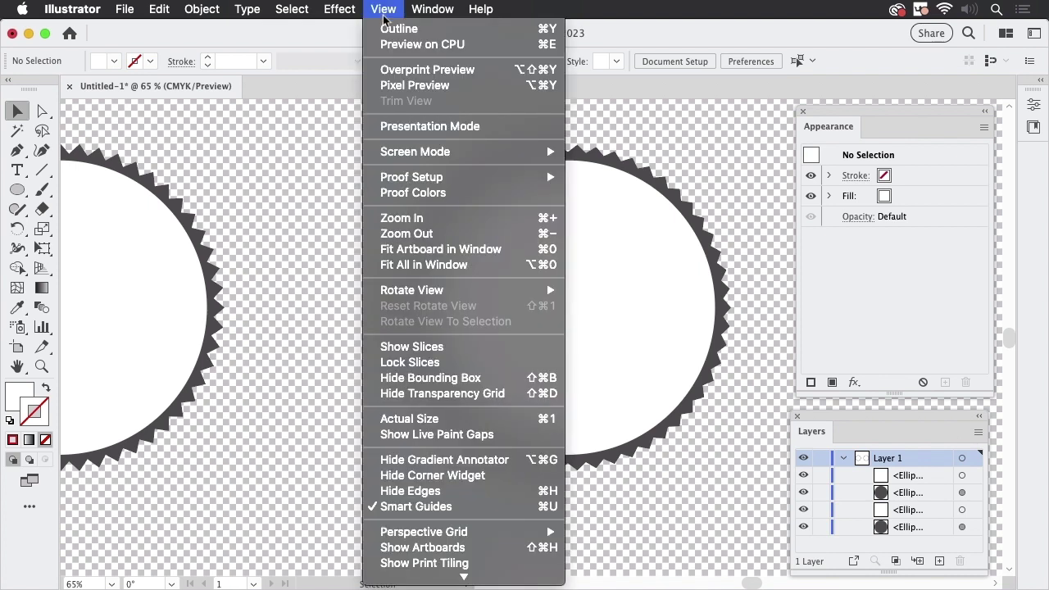
left_click(430, 395)
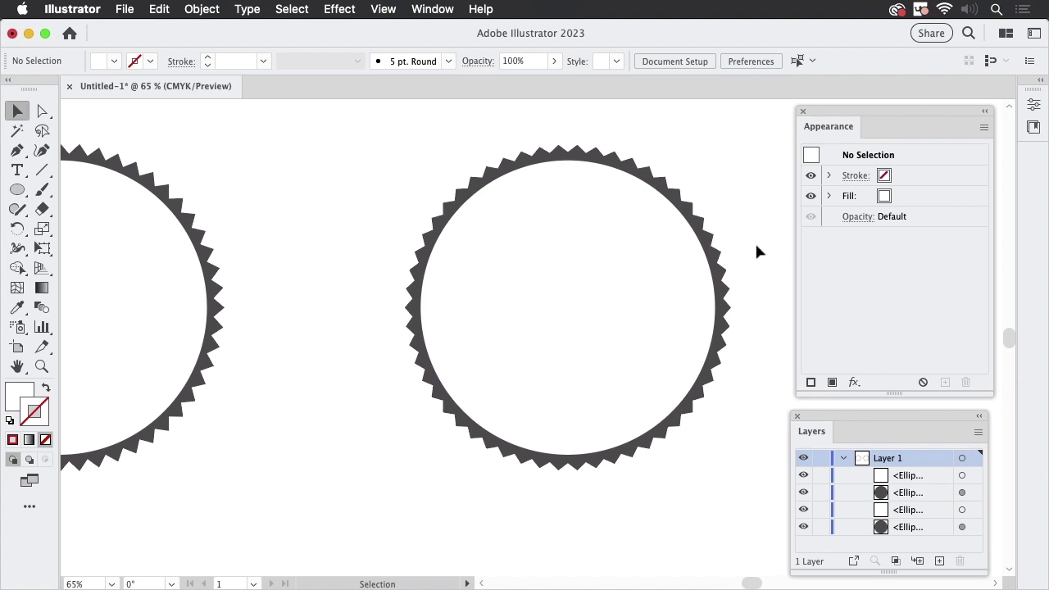
left_click(435, 11)
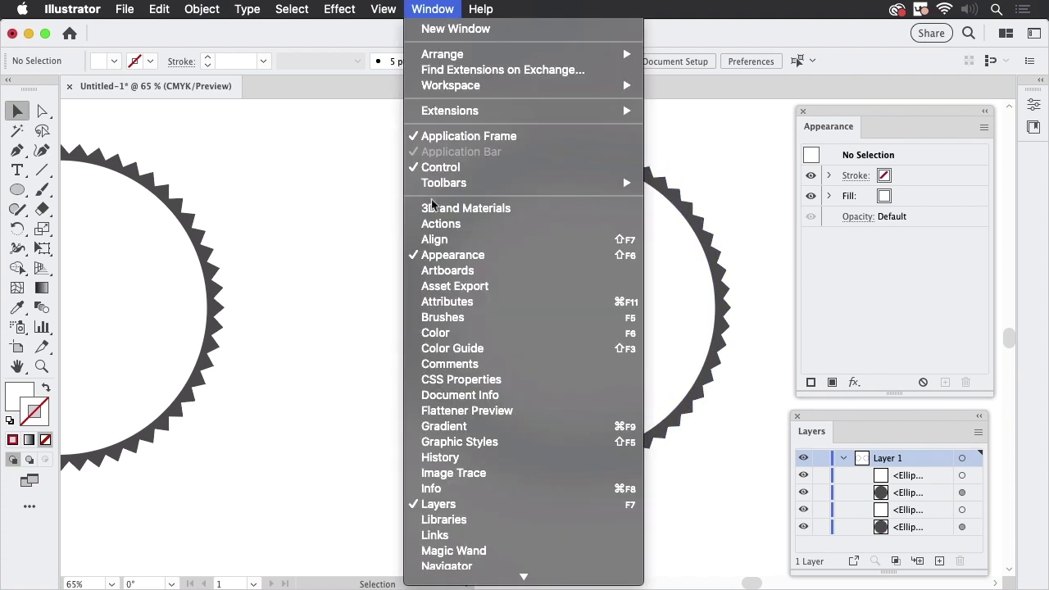
scroll(480, 558, "down", 5)
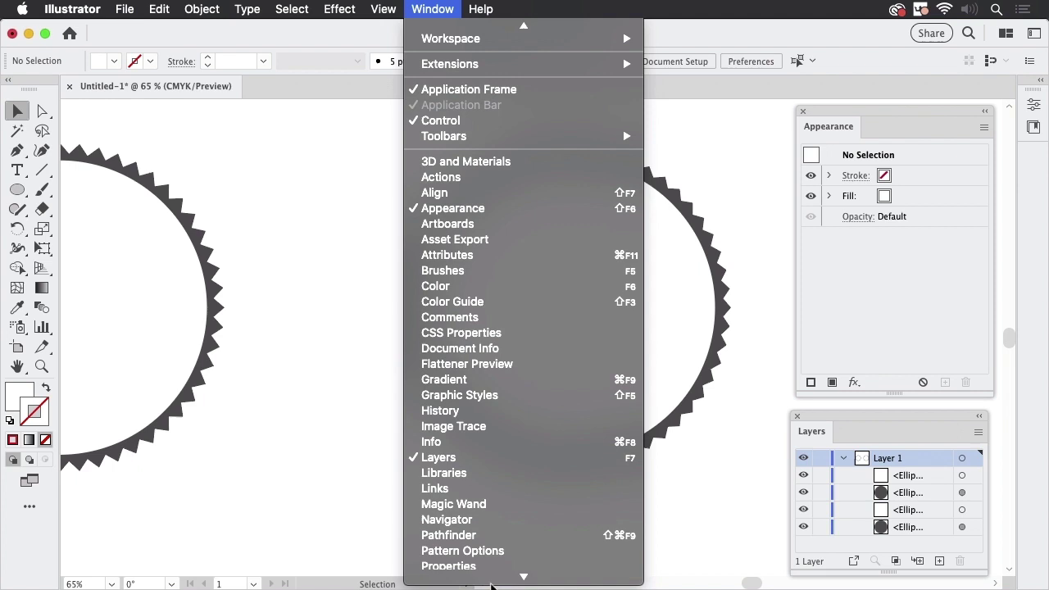
left_click(467, 426)
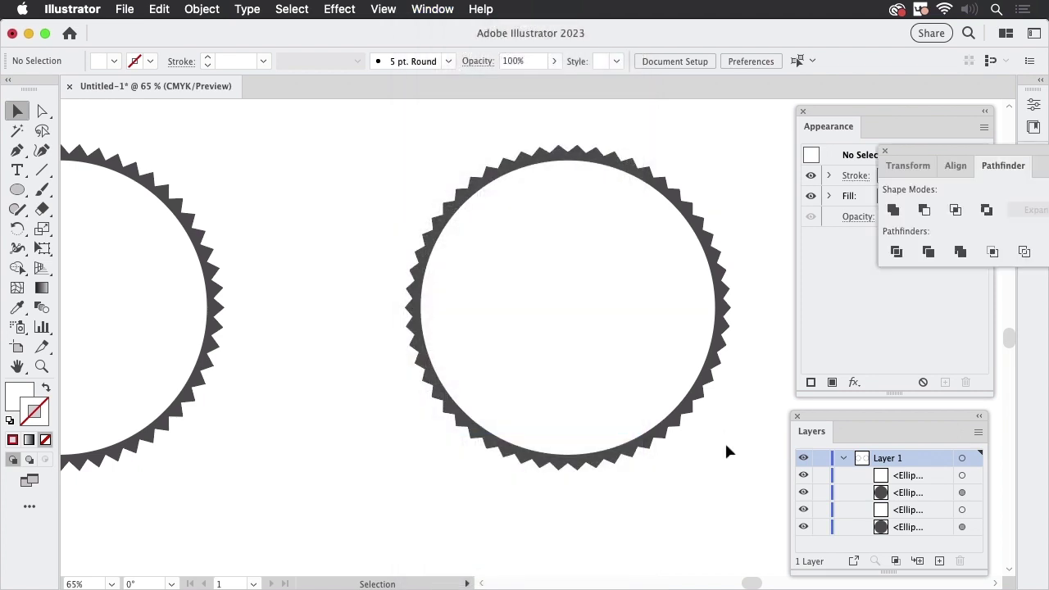
left_click_drag(926, 155, 245, 446)
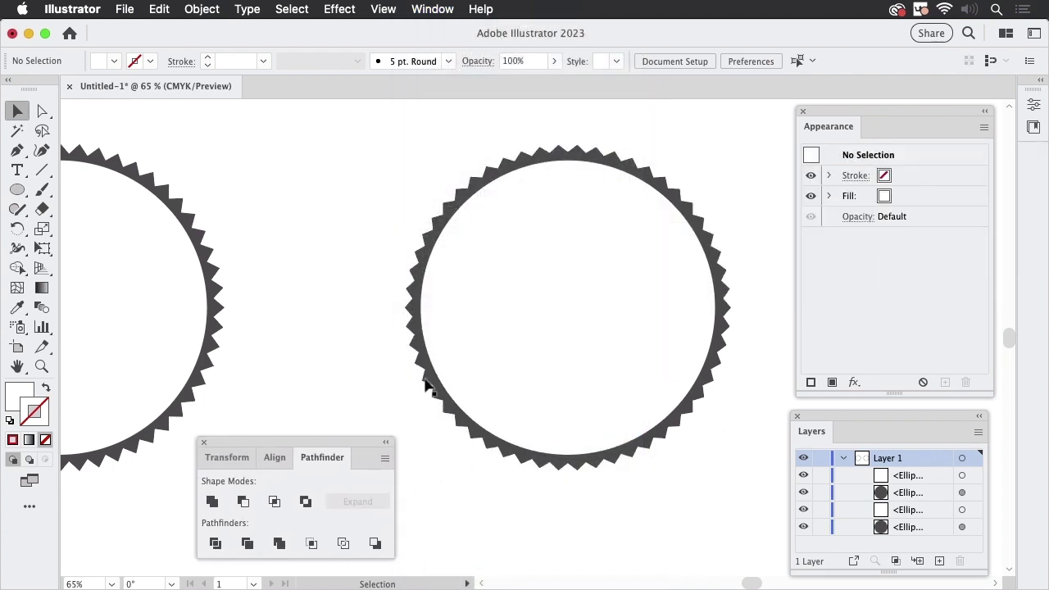
left_click(416, 281)
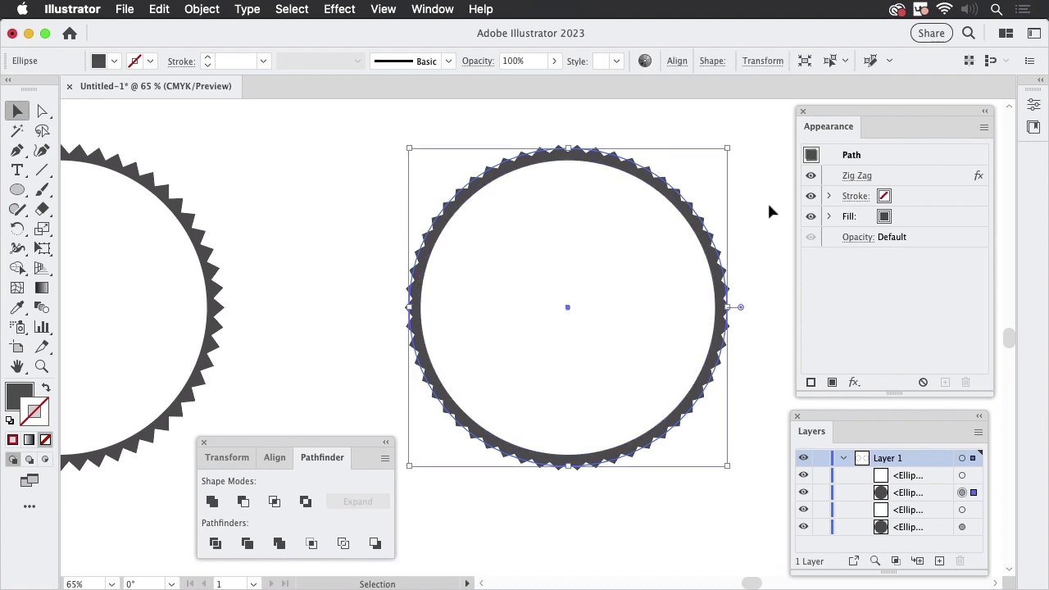
left_click(204, 442)
left_click(315, 254)
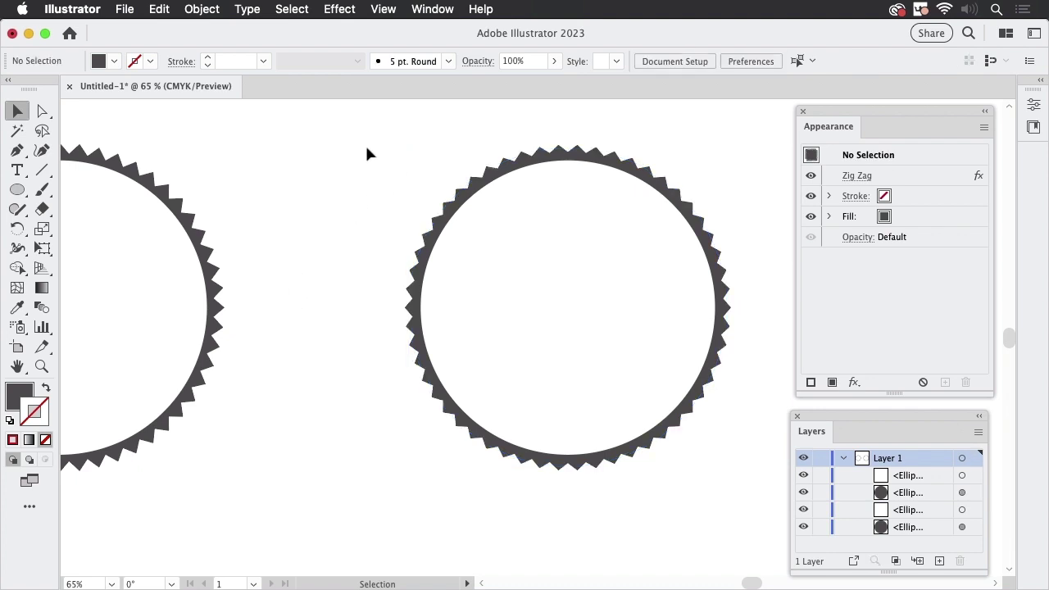
Select both stacked circles of the right ring and apply a Subtract pathfinder effect, confirming the warning
left_click(332, 13)
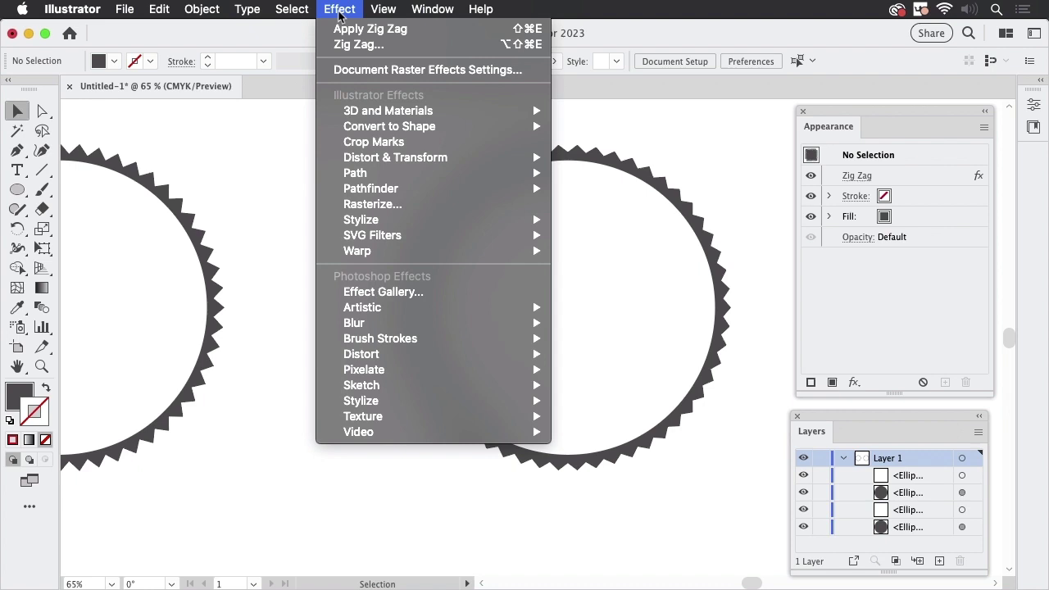
mouse_move(357, 192)
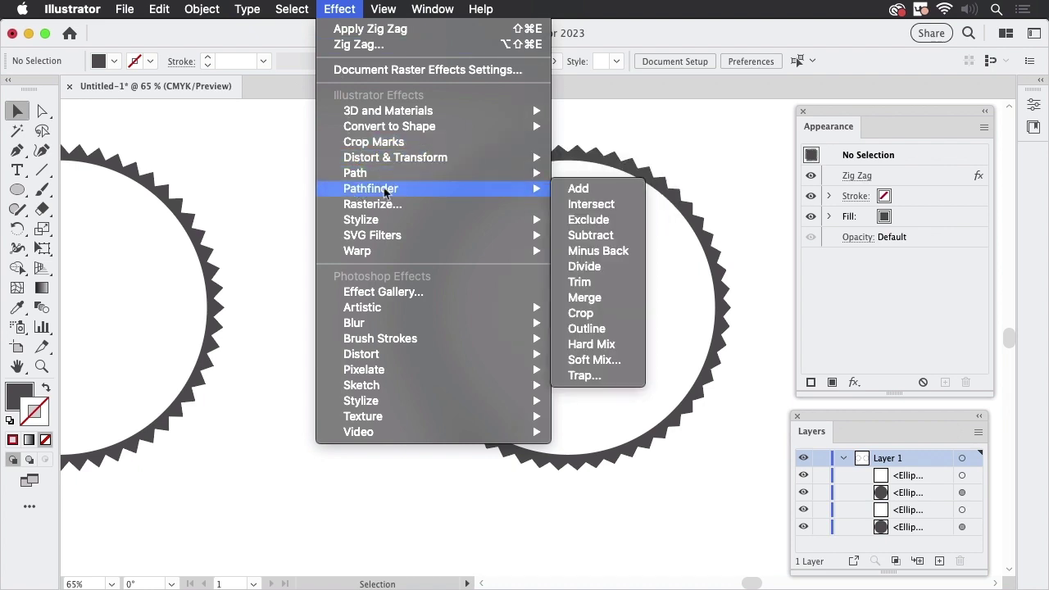
left_click(359, 12)
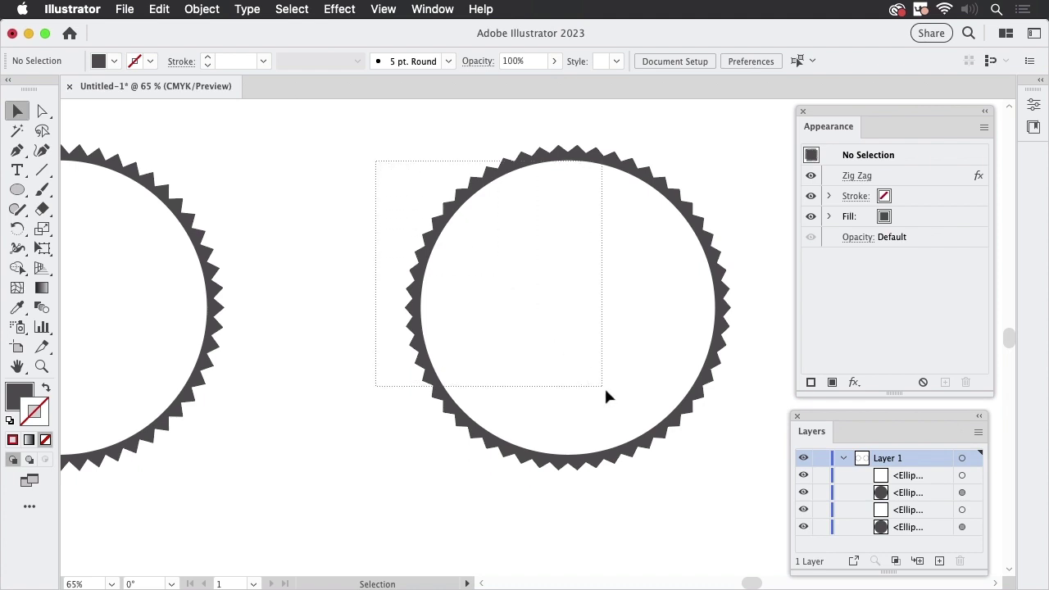
left_click_drag(606, 392, 611, 398)
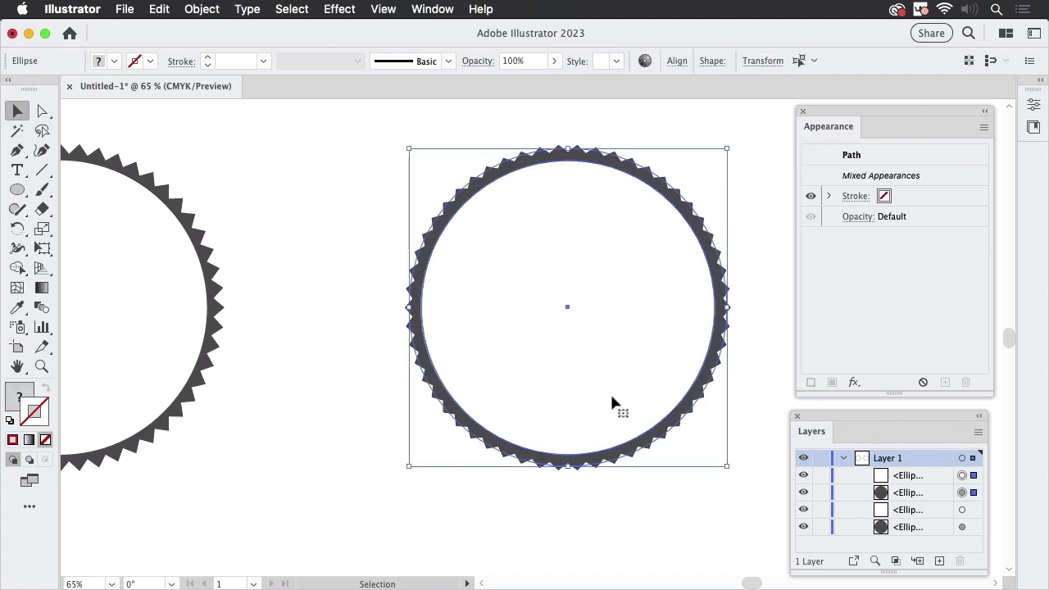
left_click(340, 9)
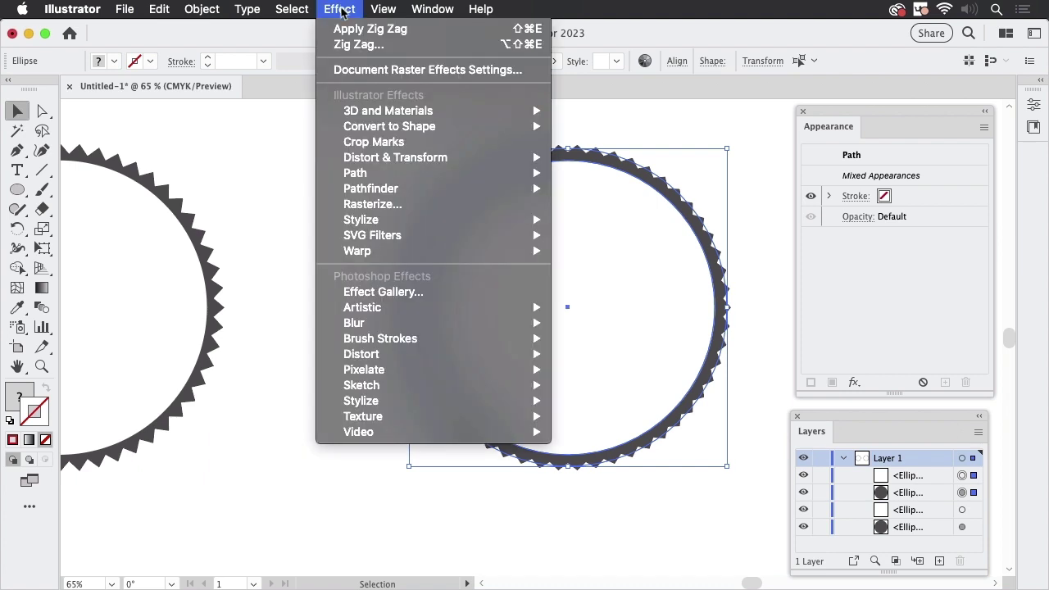
mouse_move(453, 190)
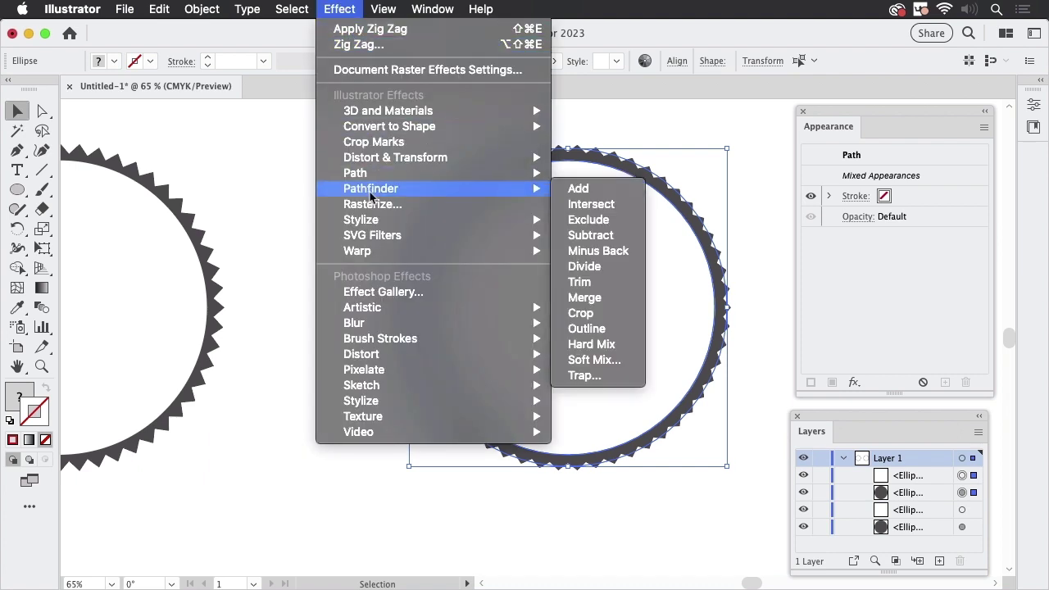
left_click(608, 236)
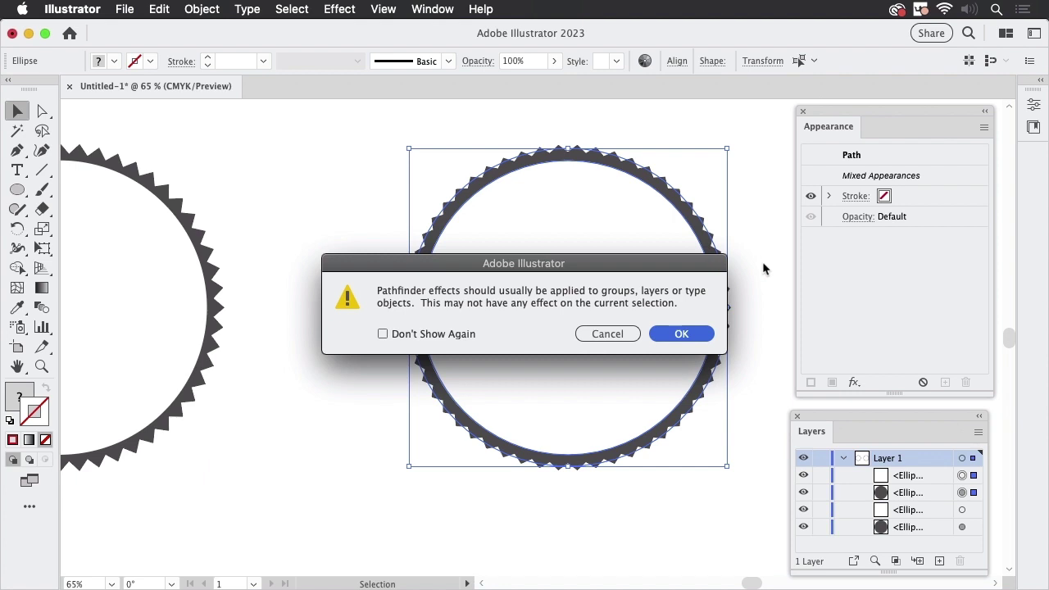
left_click_drag(691, 266, 722, 268)
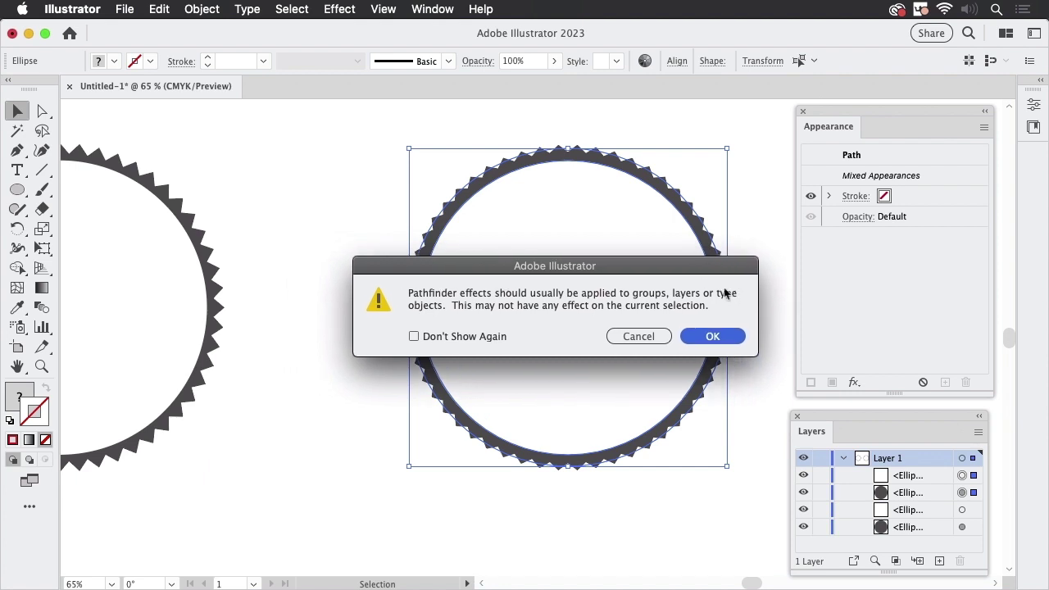
left_click(712, 337)
Delete the Subtract effect from the dark zig-zag circle's appearance
left_click(768, 275)
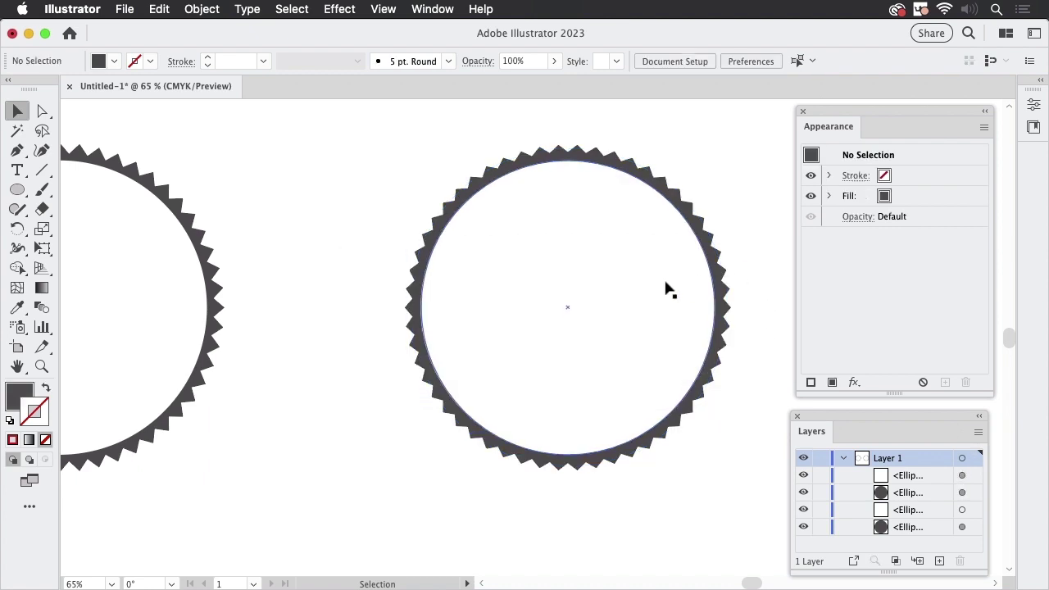
left_click(603, 241)
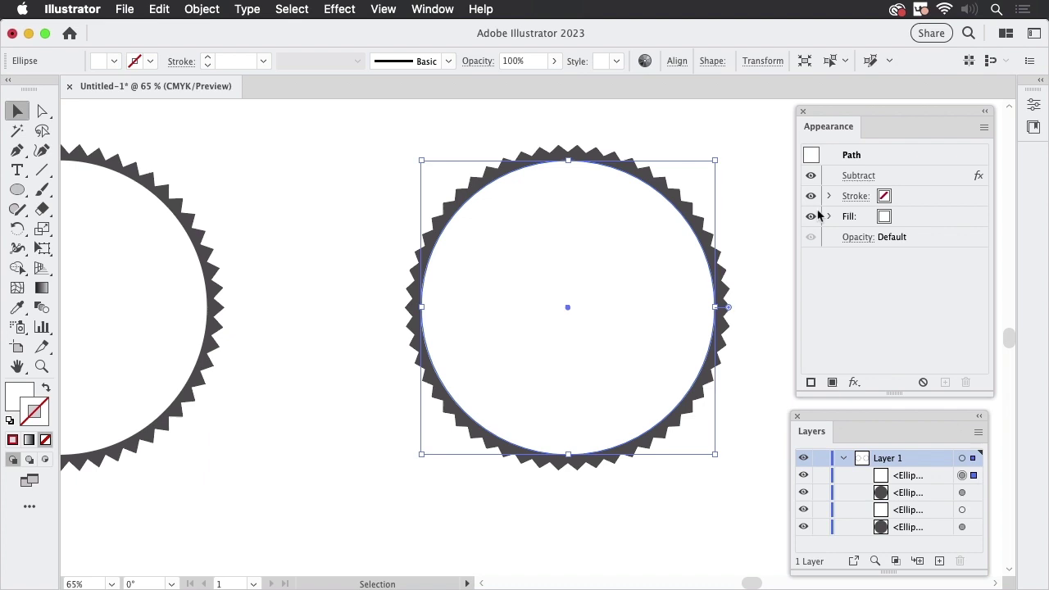
left_click(901, 176)
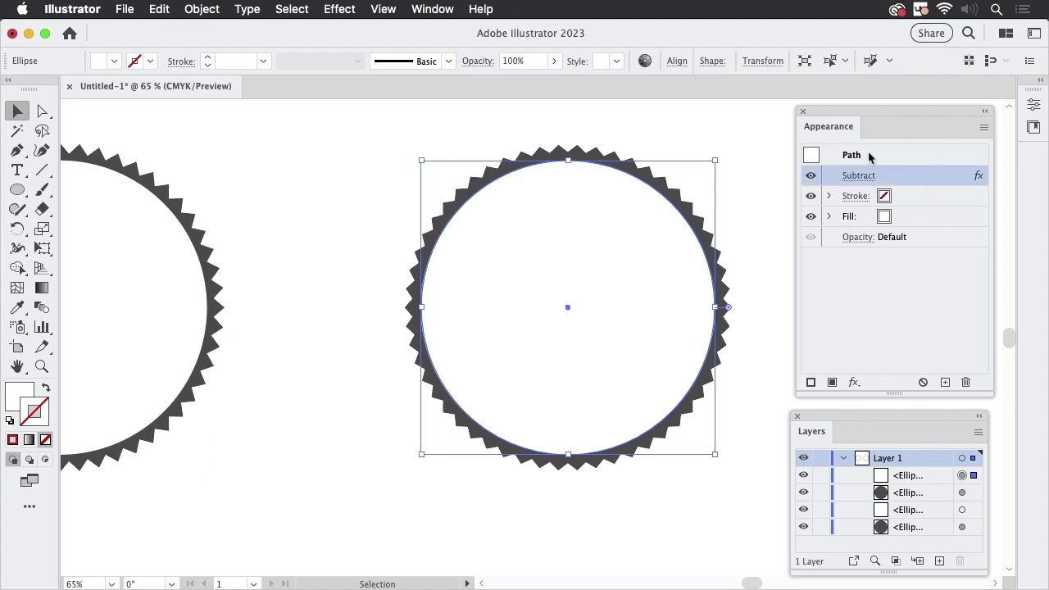
left_click(742, 172)
left_click(685, 202)
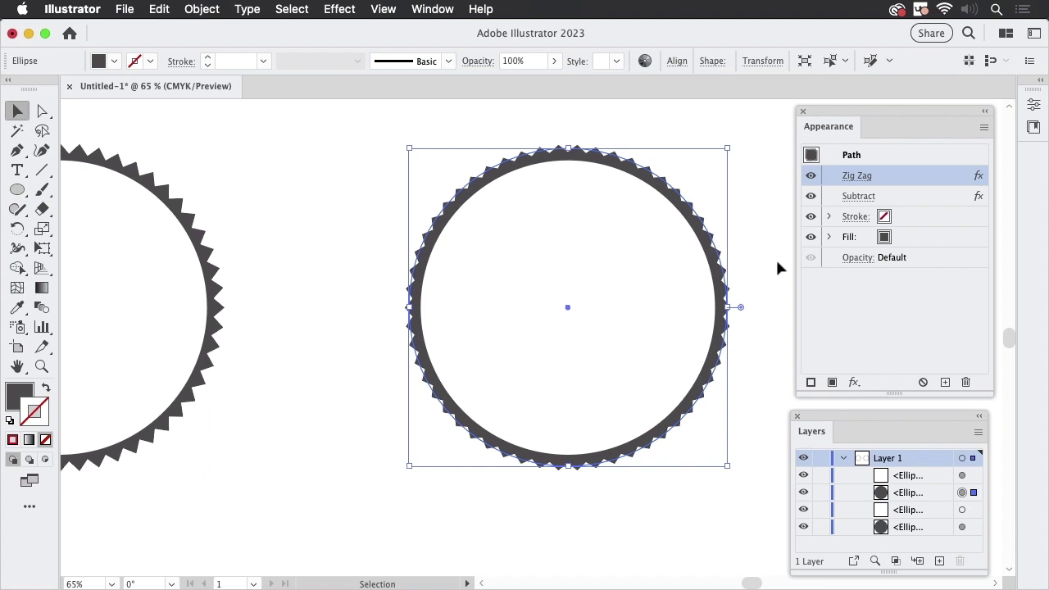
left_click(942, 198)
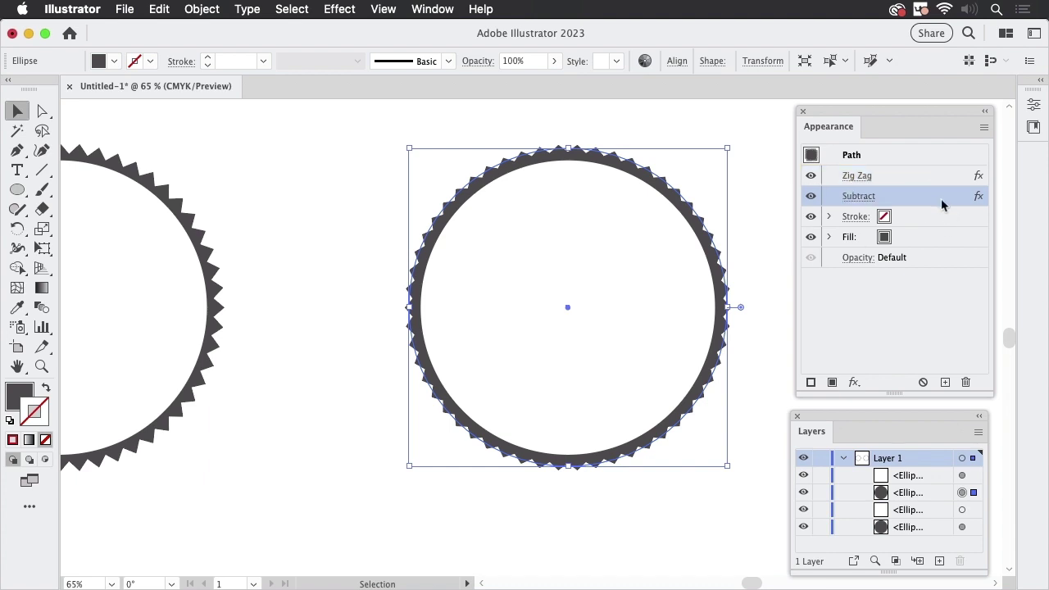
left_click(965, 382)
Delete the white circle's Subtract effect as well, then select both circles
left_click(667, 319)
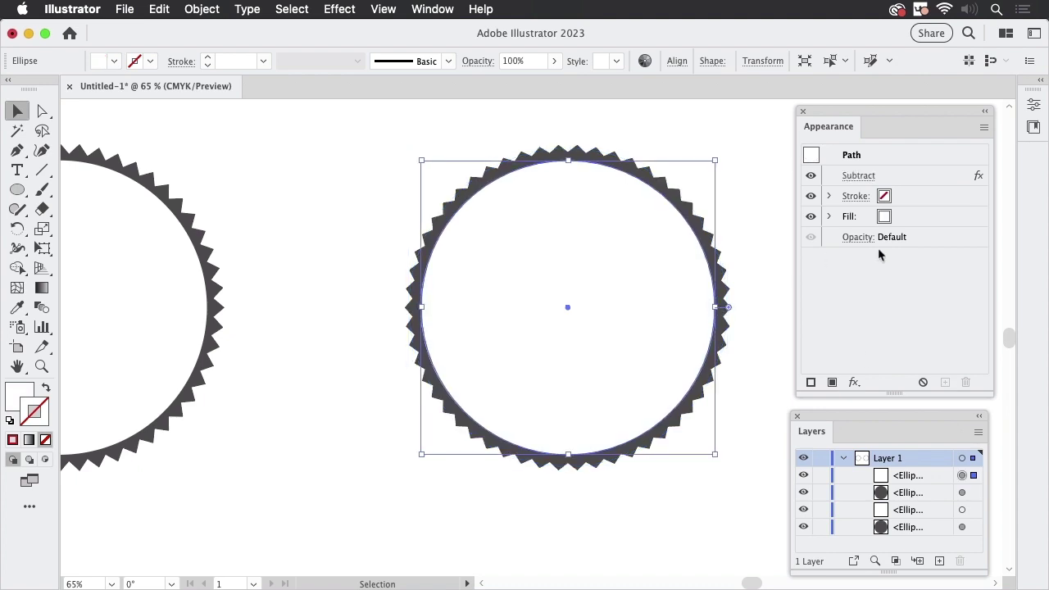
left_click(915, 177)
left_click(965, 382)
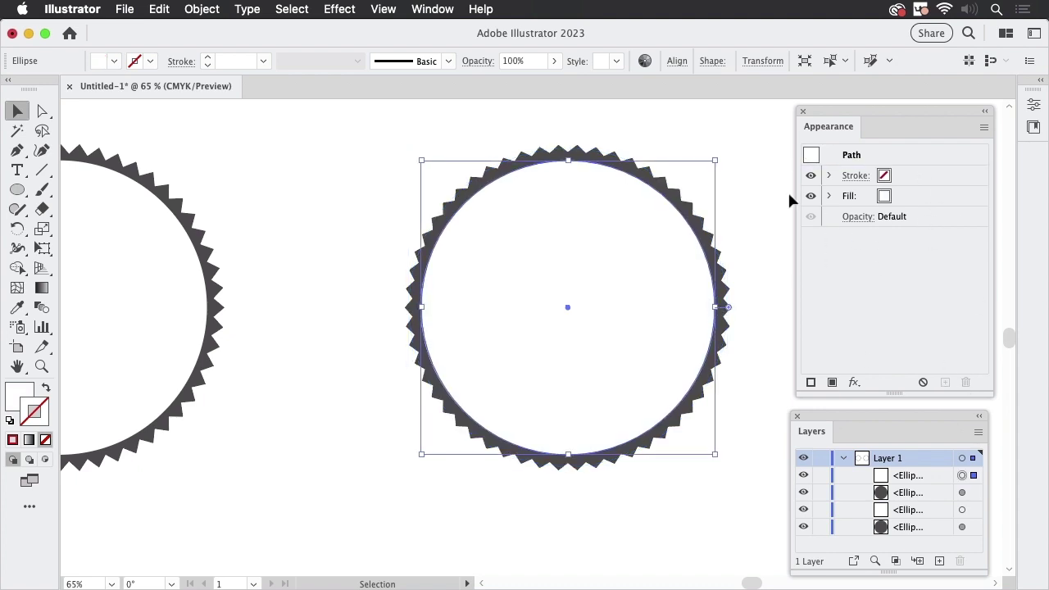
left_click(740, 174)
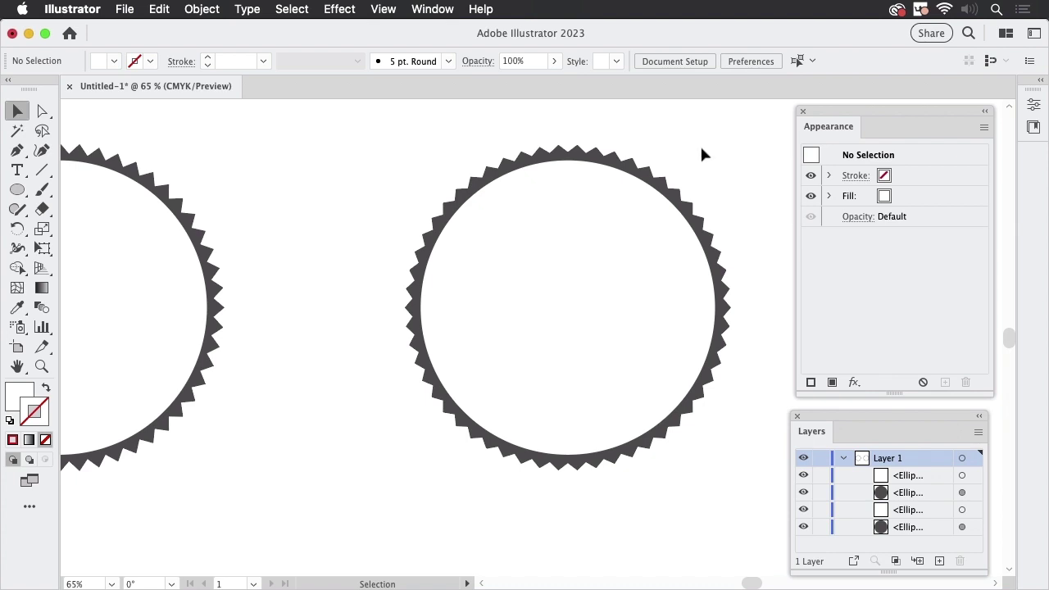
left_click_drag(592, 286, 592, 287)
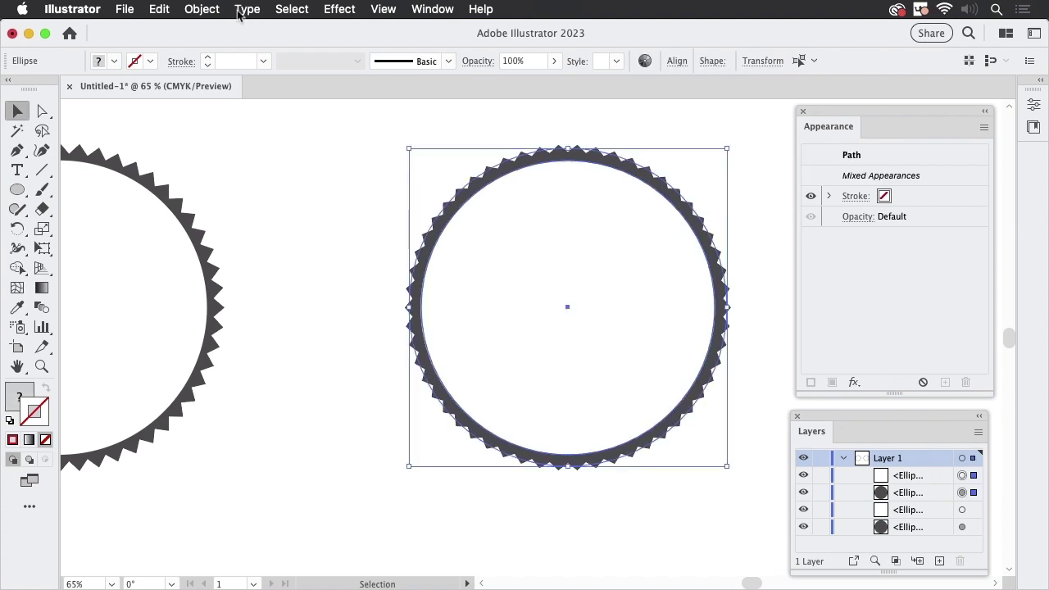
Group the two circles and apply the Subtract pathfinder effect to the group itself
left_click(201, 9)
left_click(244, 101)
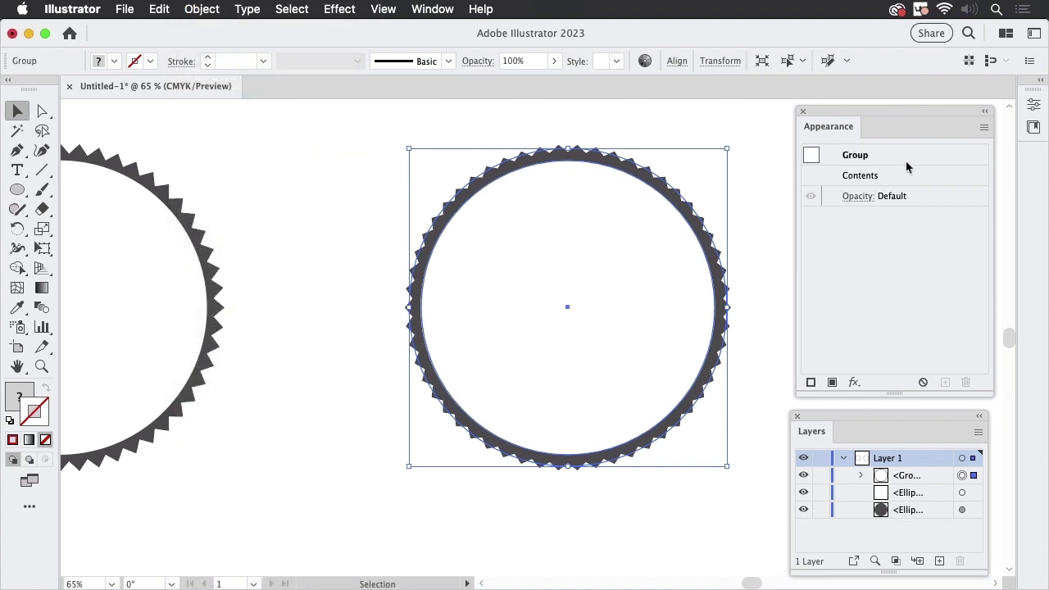
left_click(846, 156)
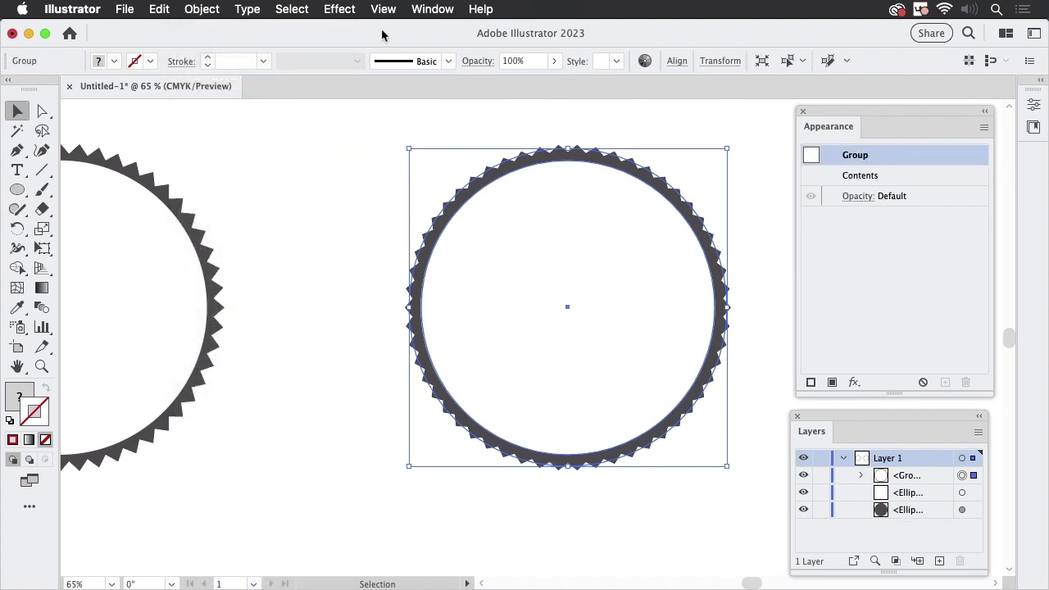
left_click(351, 11)
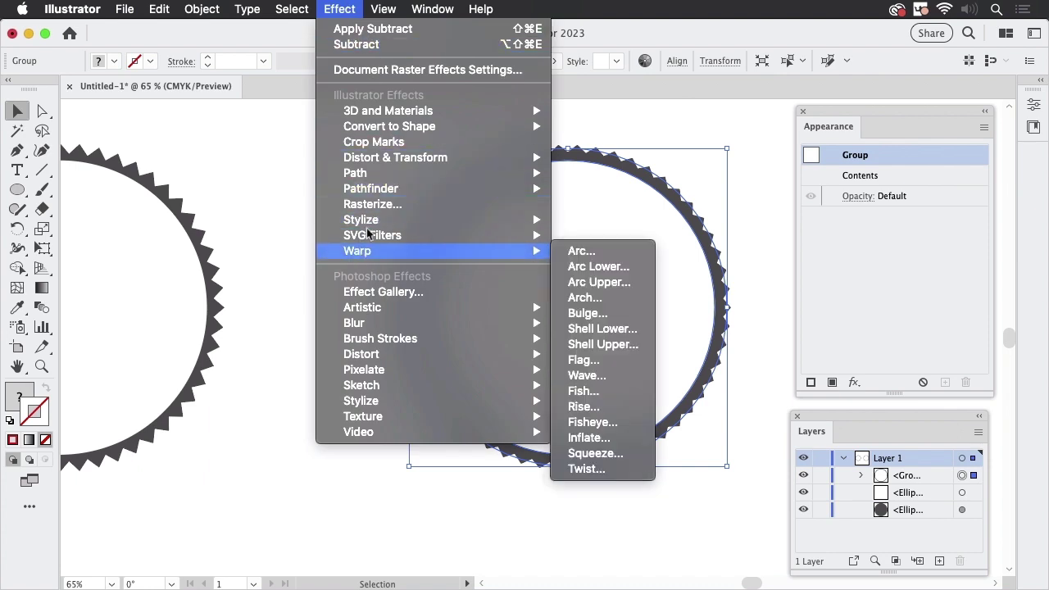
mouse_move(390, 191)
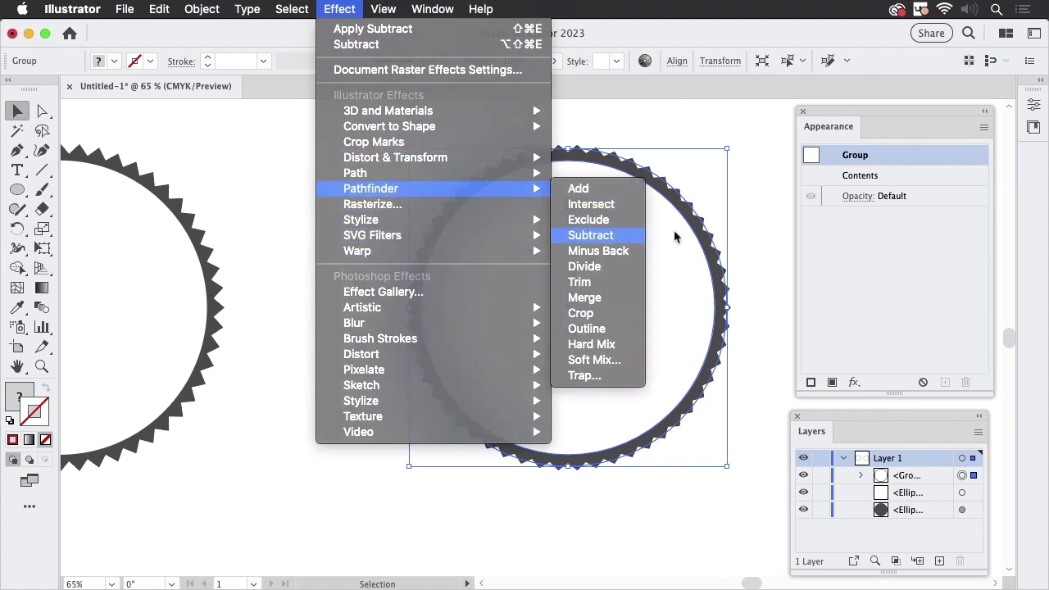
left_click(602, 235)
left_click(754, 219)
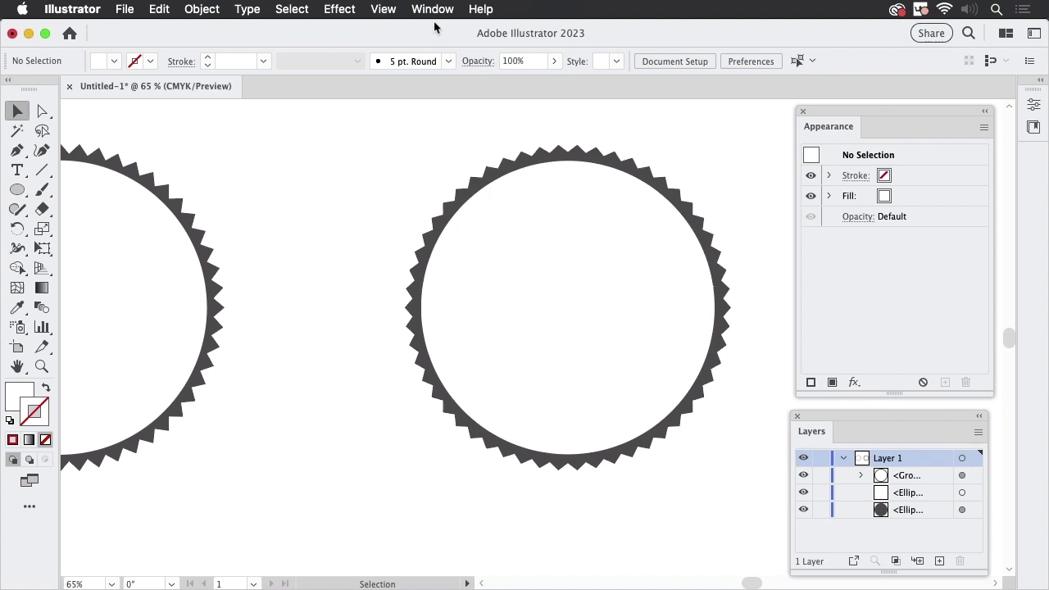
left_click(387, 11)
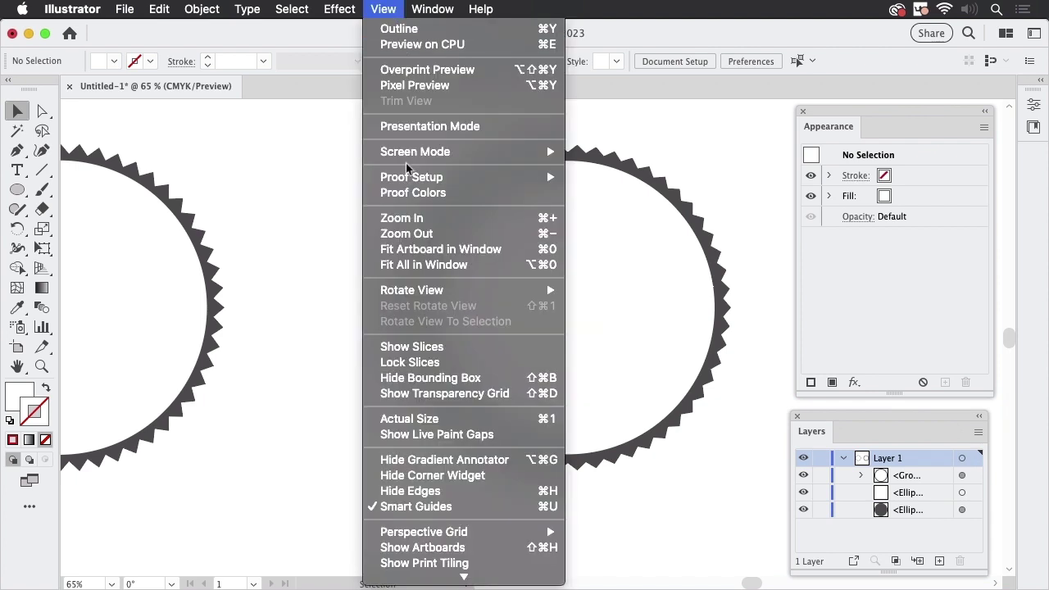
Briefly show the transparency grid, then hide it so the rings sit on plain white
left_click(505, 394)
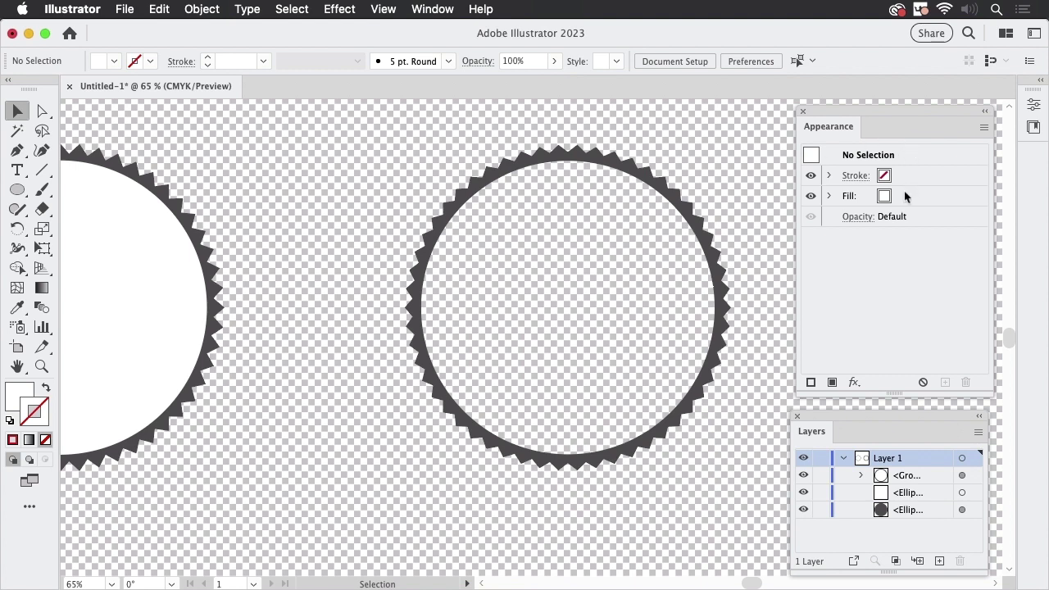
left_click(402, 10)
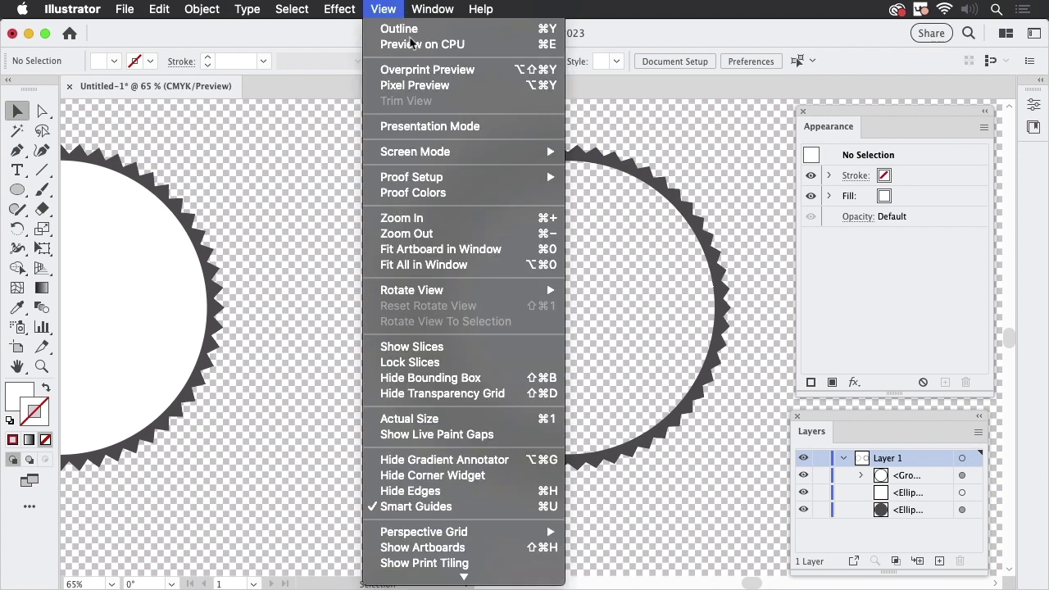
left_click(479, 394)
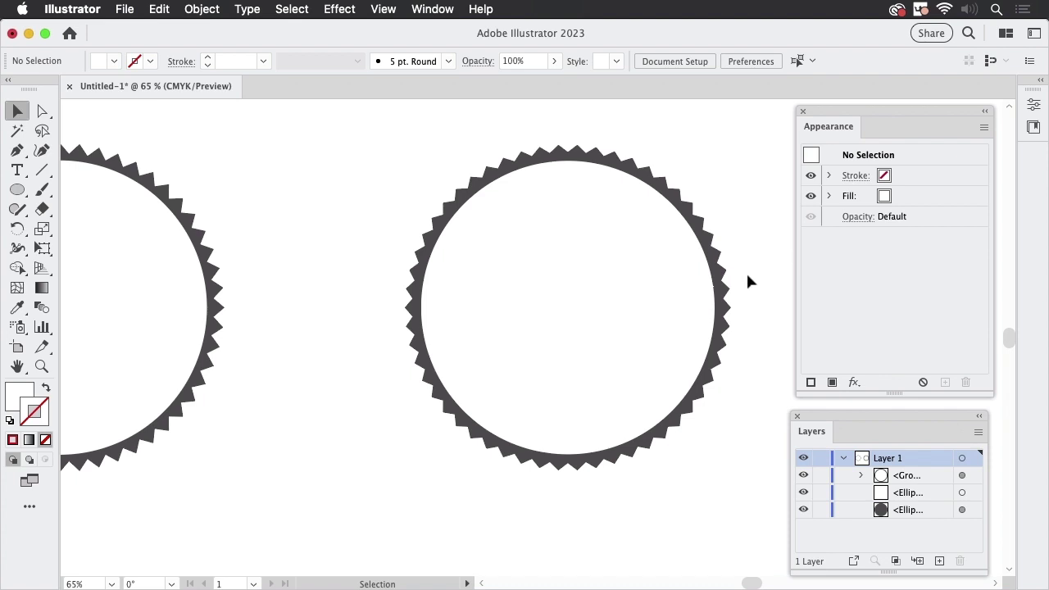
Copy the ring to the left, then ungroup the right ring and delete its white centre circle
left_click_drag(729, 305, 342, 310)
left_click(723, 276)
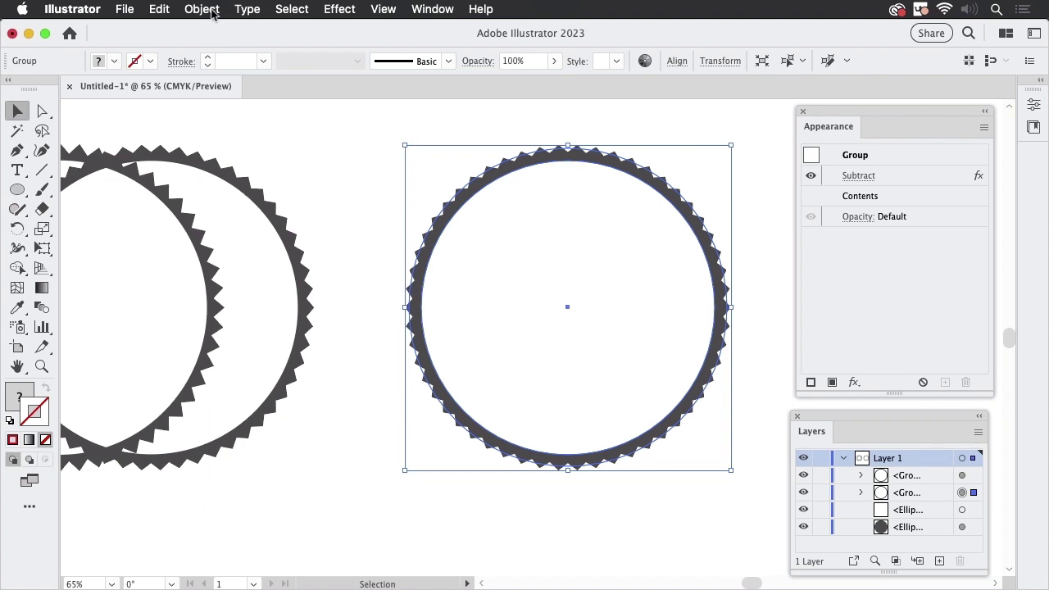
key("super+shift+g")
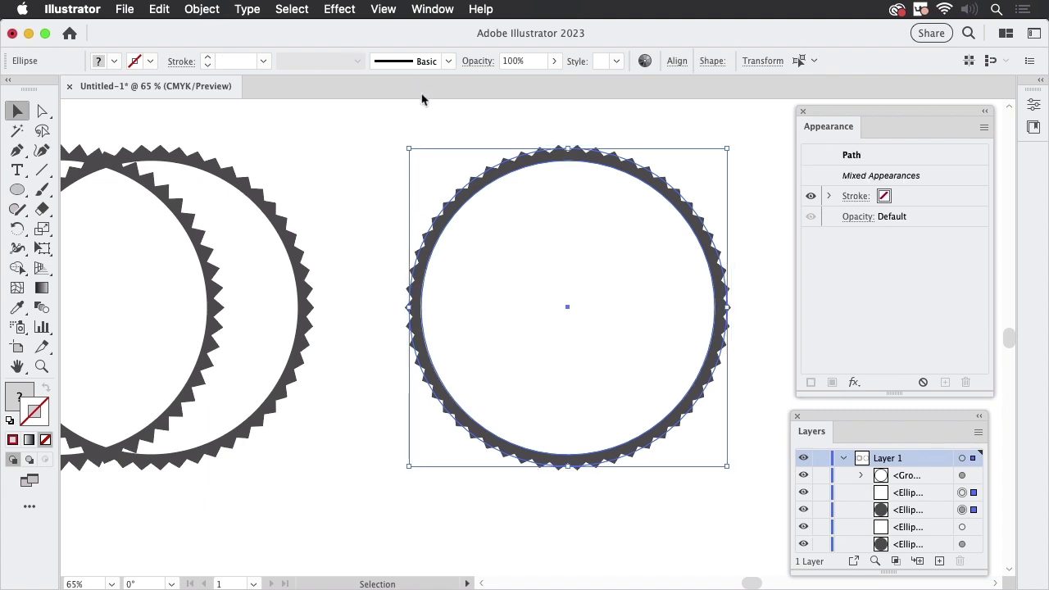
left_click(712, 225)
left_click(662, 269)
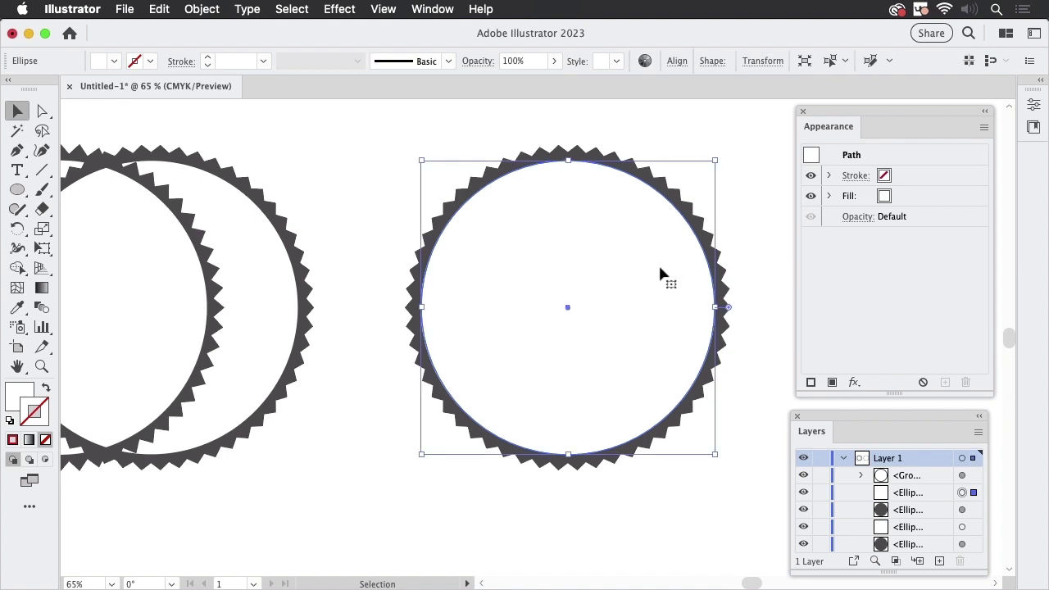
key("Delete")
left_click(658, 267)
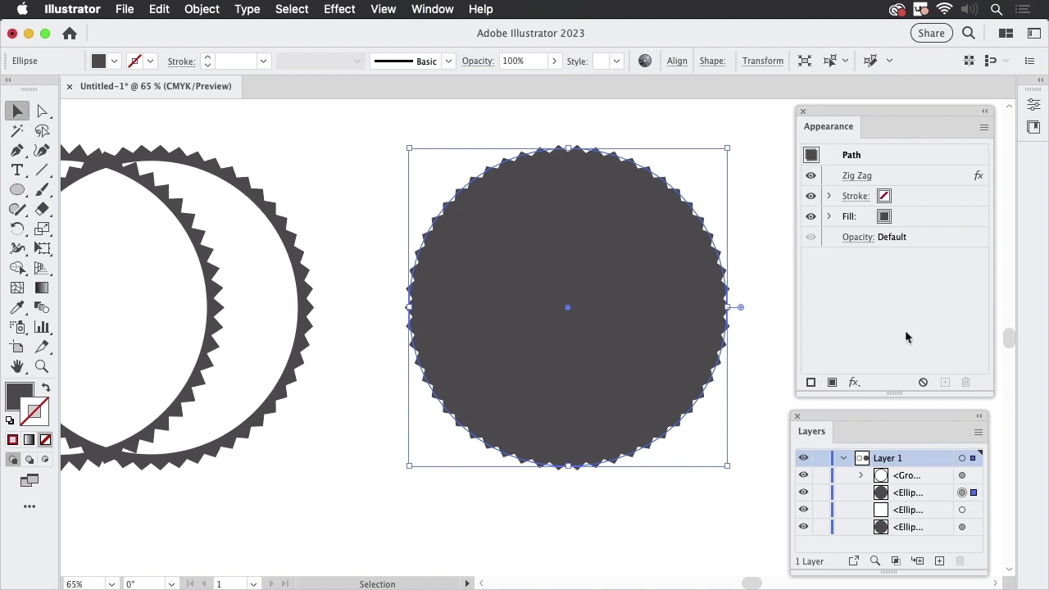
Give the serrated disc a red top fill stacked above its dark grey fill
left_click(916, 220)
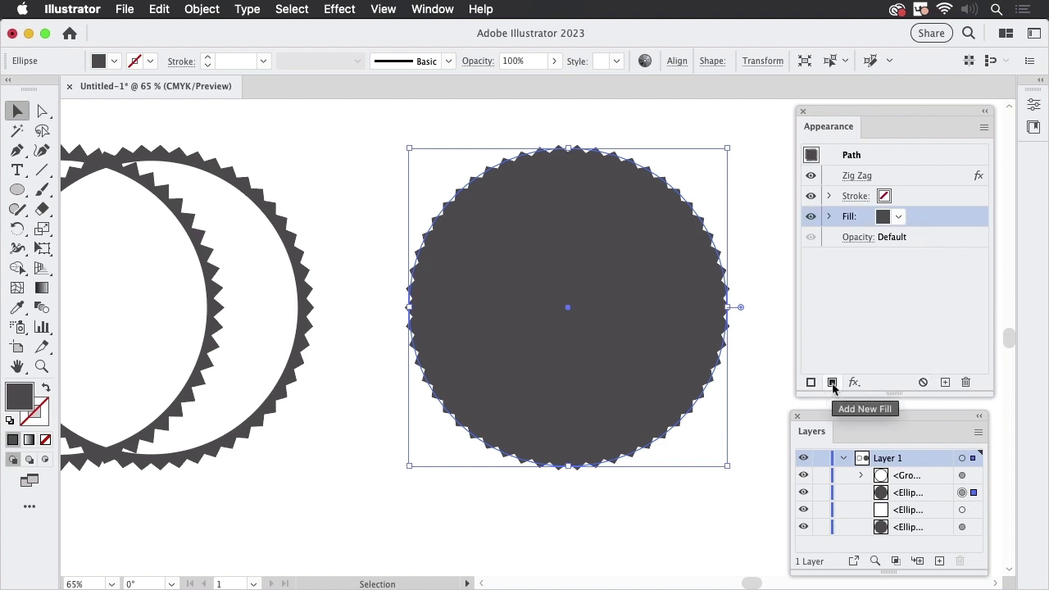
left_click(899, 217)
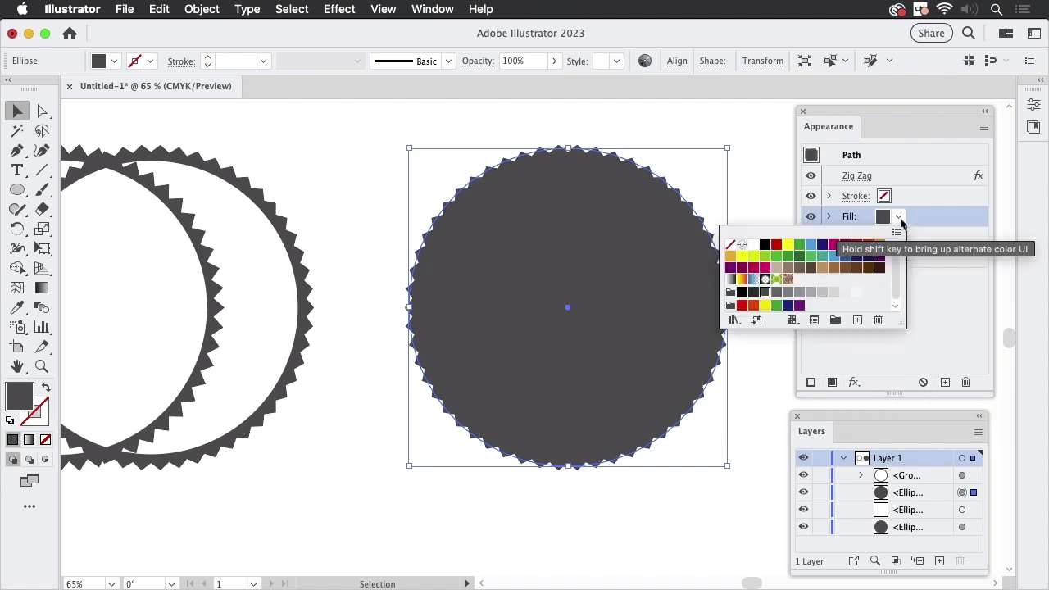
left_click(776, 244)
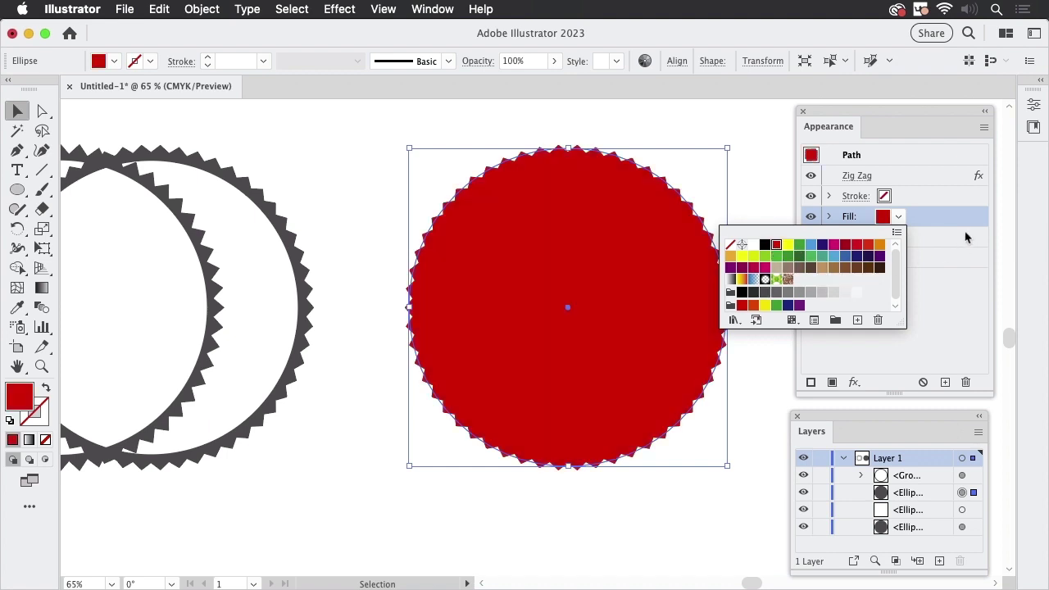
left_click(953, 225)
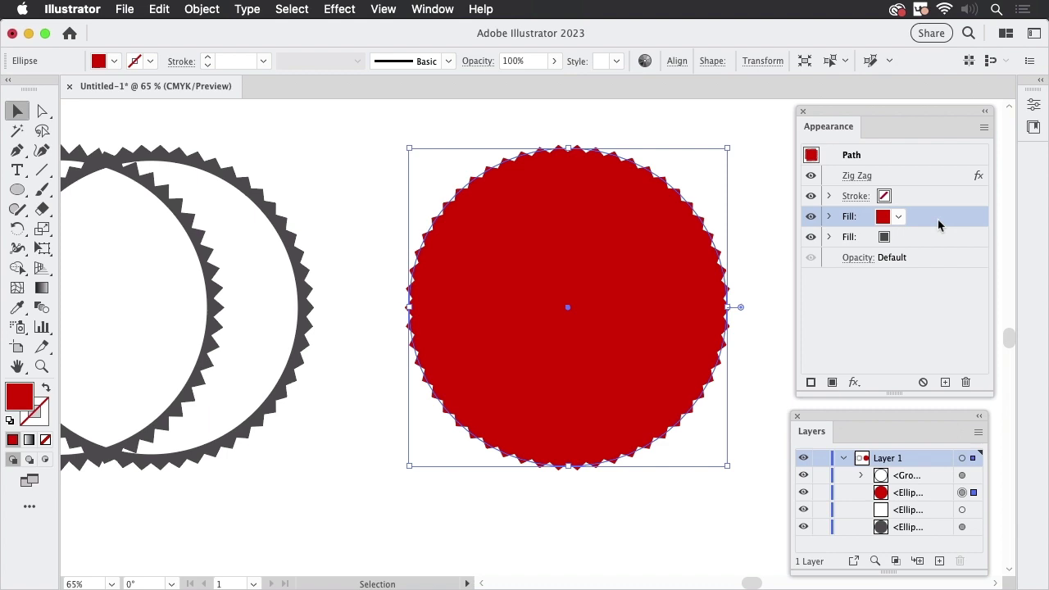
left_click(892, 182)
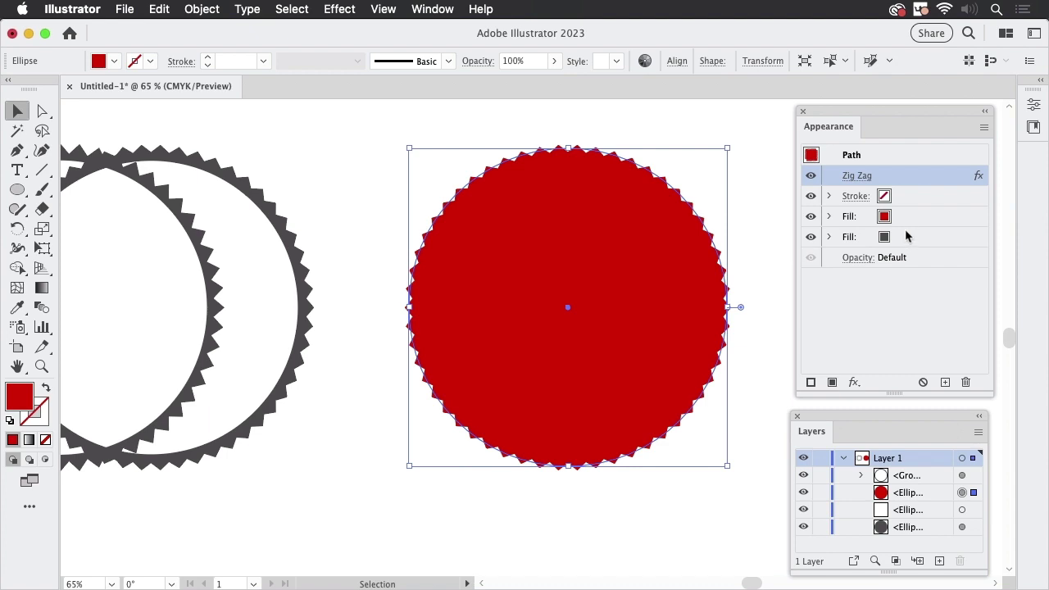
Move the Zig Zag effect into the dark fill so only it is serrated beneath the smooth red
left_click(830, 237)
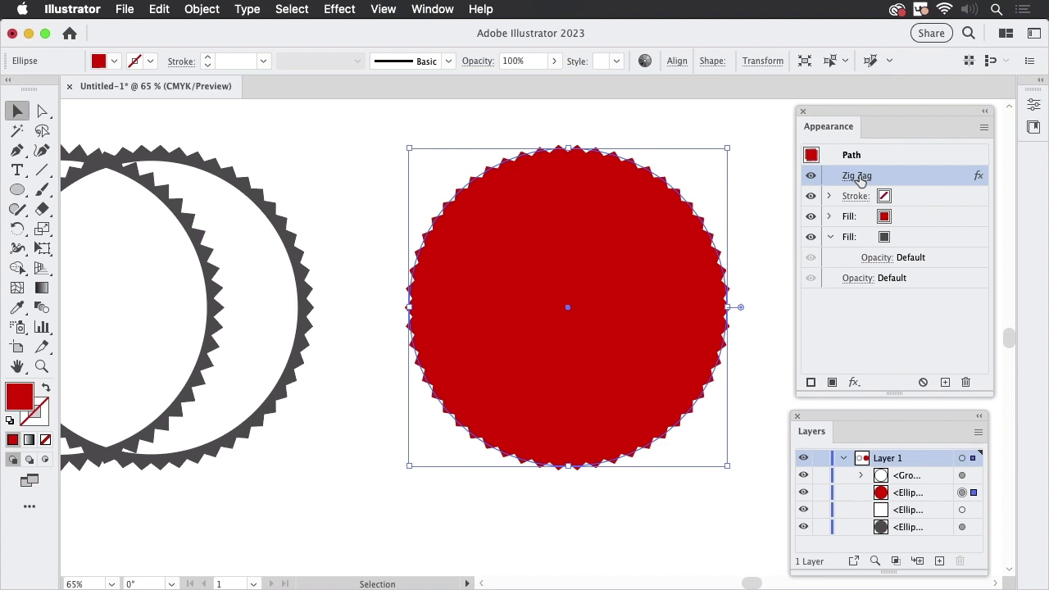
left_click_drag(927, 181, 887, 238)
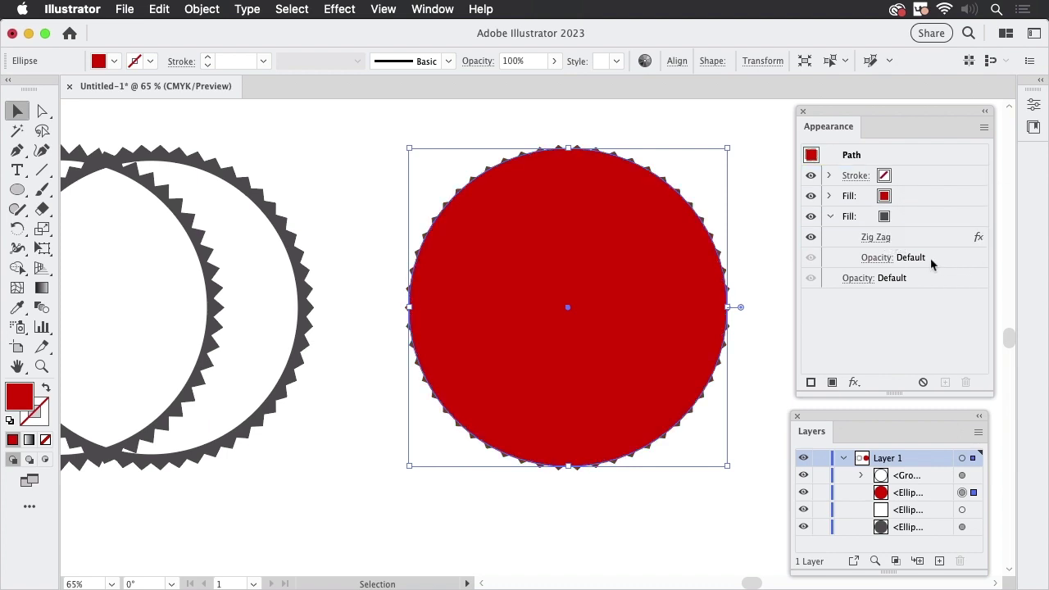
left_click(768, 219)
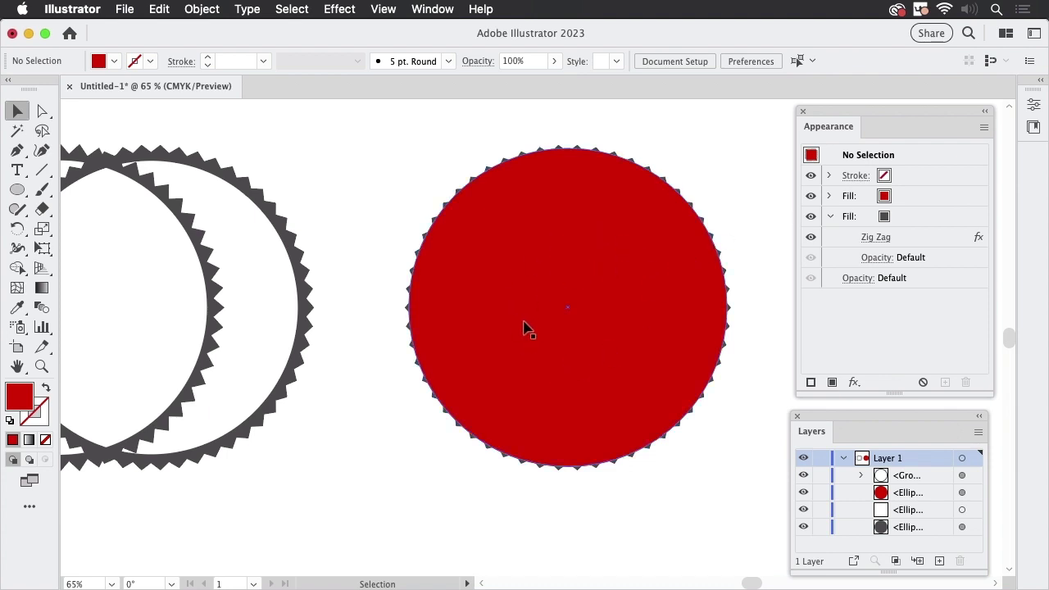
left_click(915, 215)
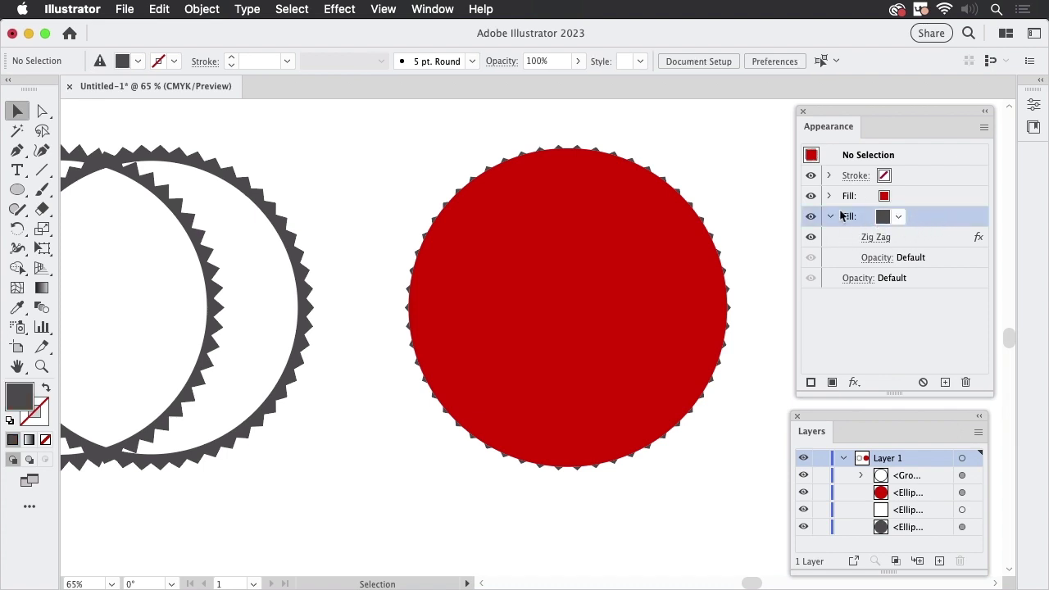
left_click(941, 305)
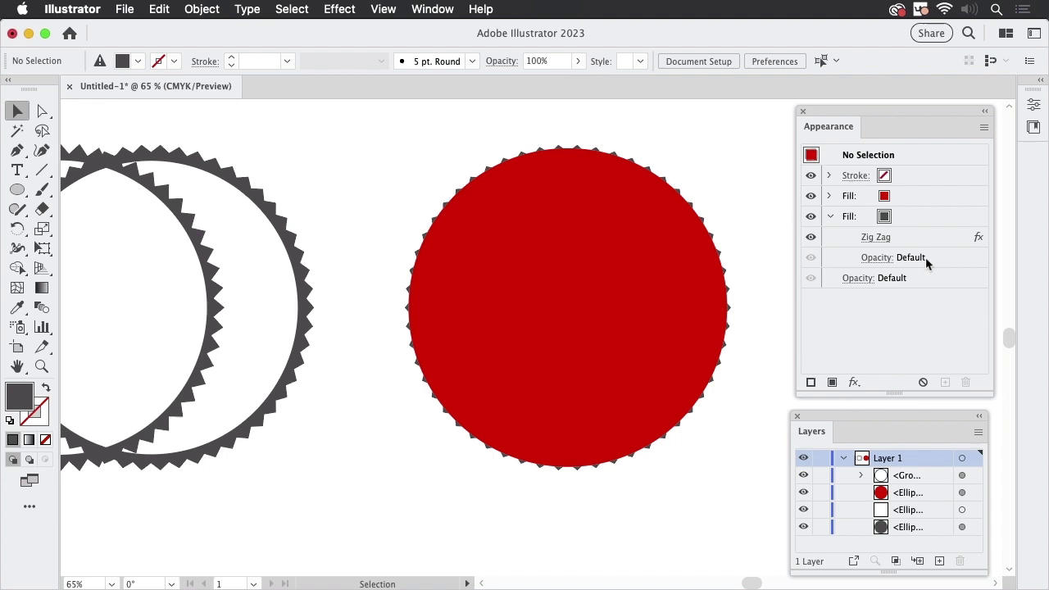
left_click(831, 216)
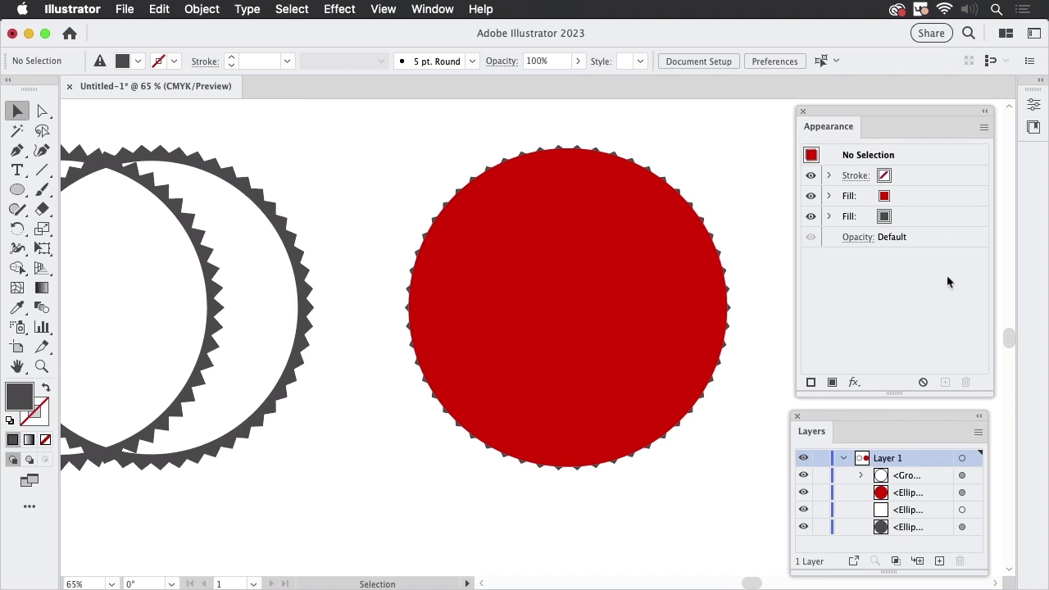
left_click(649, 255)
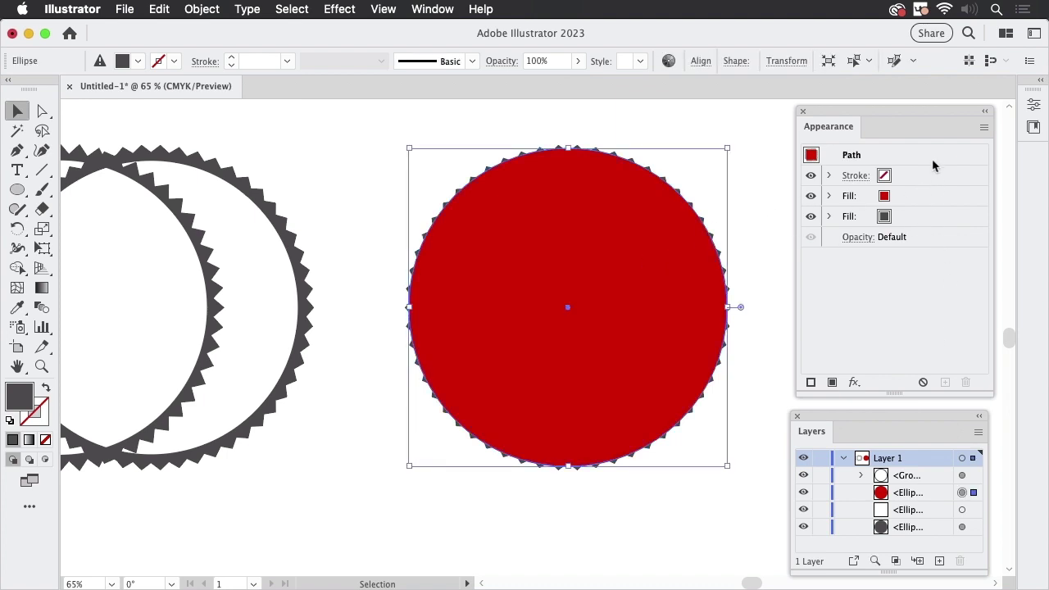
Apply Effect > Pathfinder > Subtract to the circle, accept the warning, and select the new effect
left_click(346, 15)
mouse_move(394, 193)
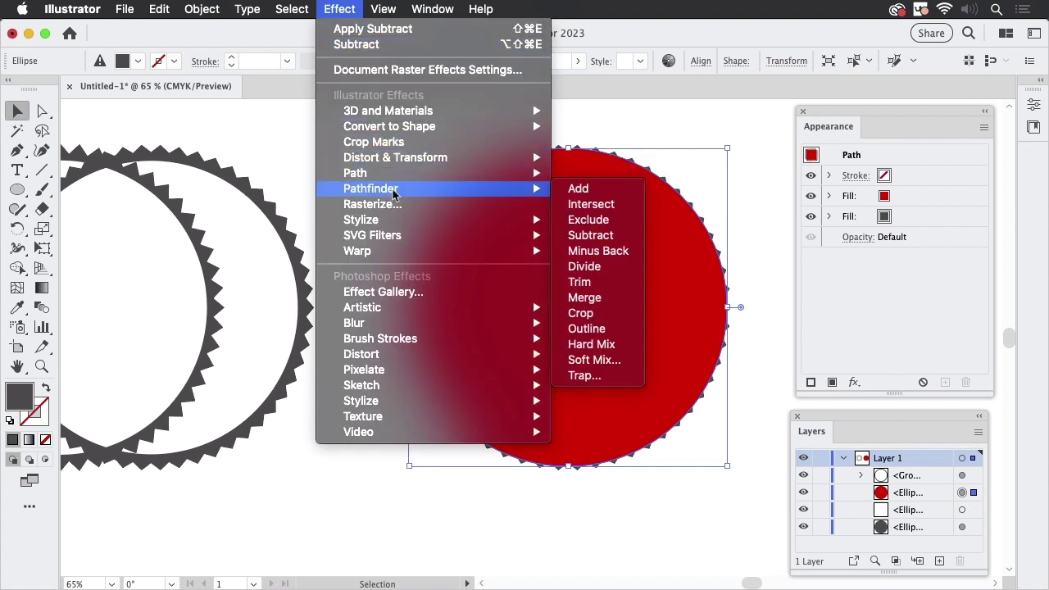
left_click(589, 235)
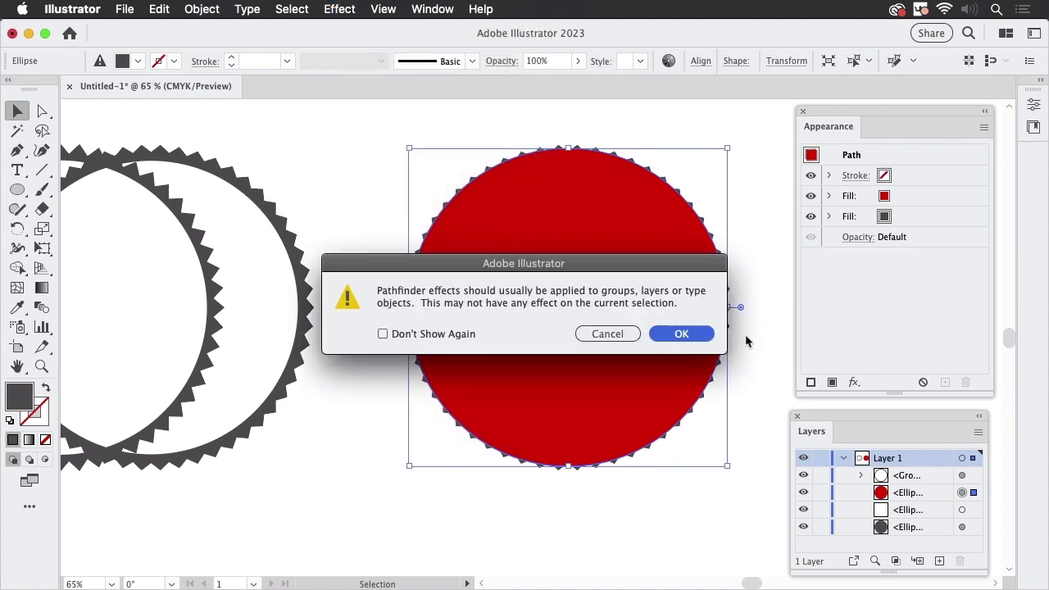
left_click(682, 334)
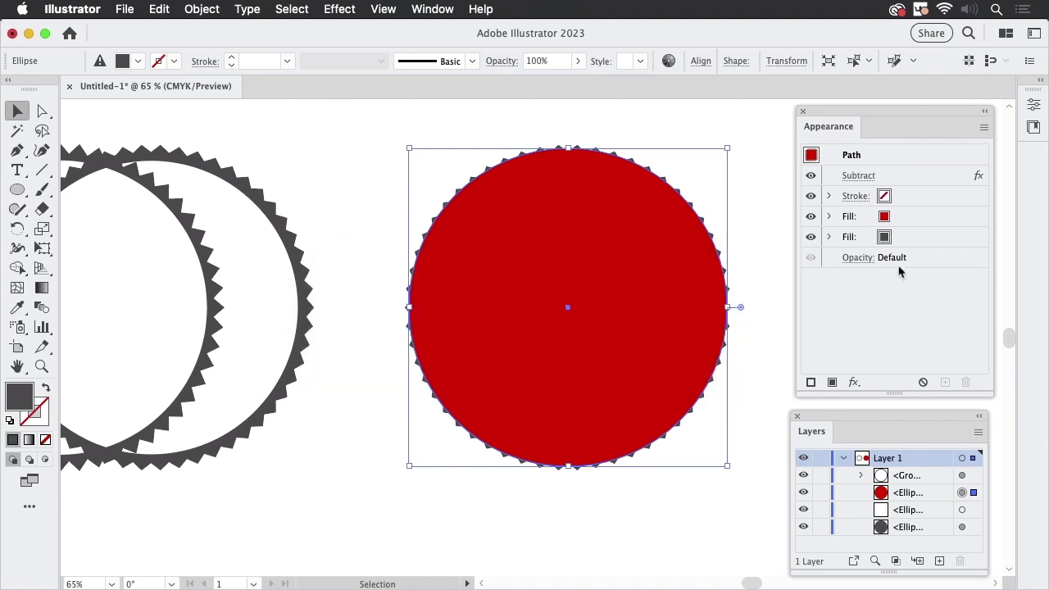
left_click(915, 175)
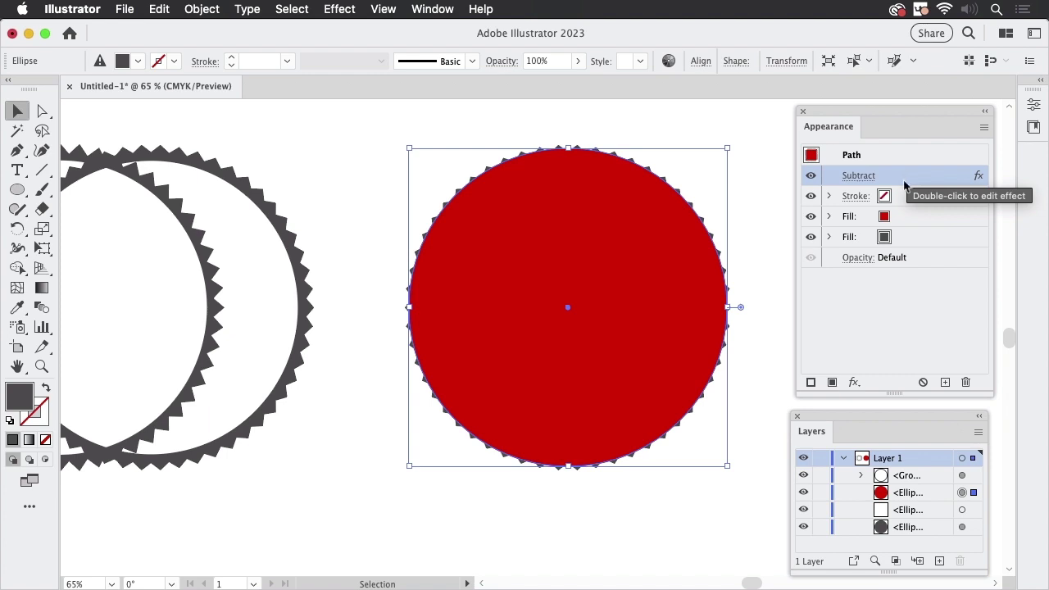
Move the Subtract effect below both the red and dark grey fills
left_click(913, 220)
left_click(914, 237)
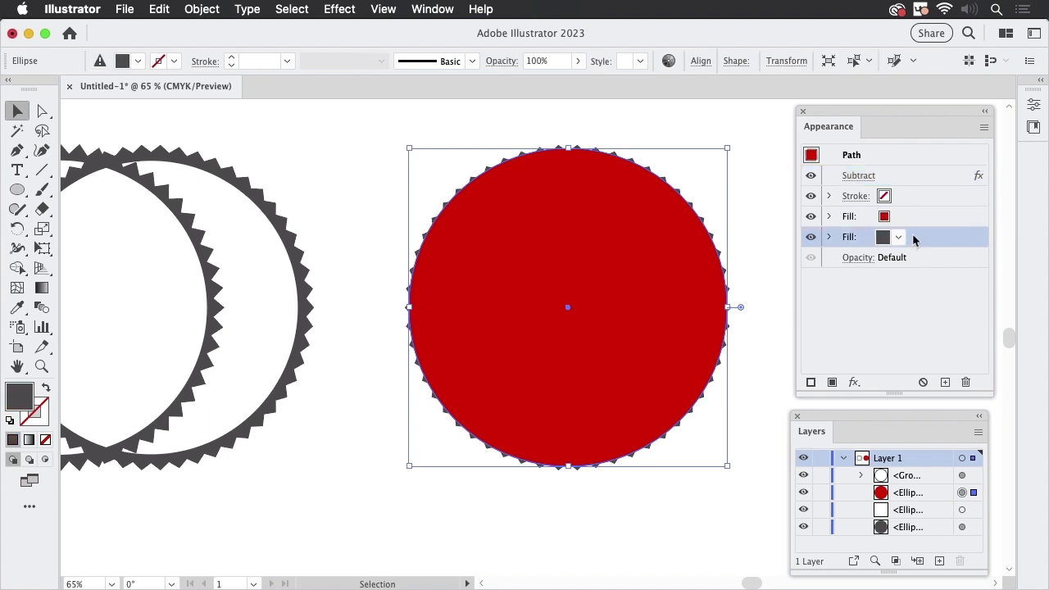
left_click(918, 219)
left_click(929, 239)
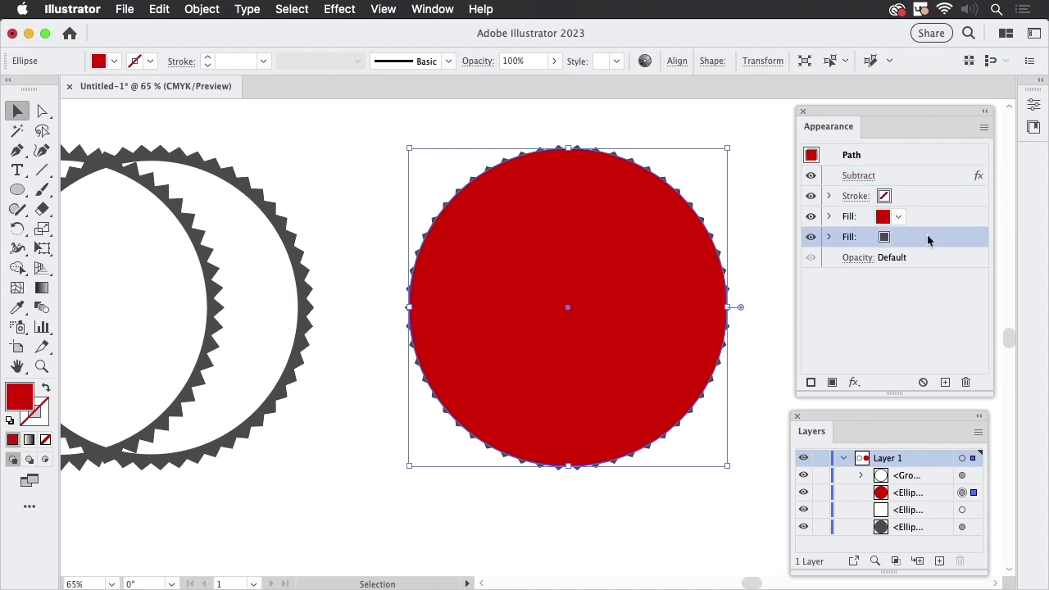
left_click(921, 175)
left_click_drag(921, 176, 908, 248)
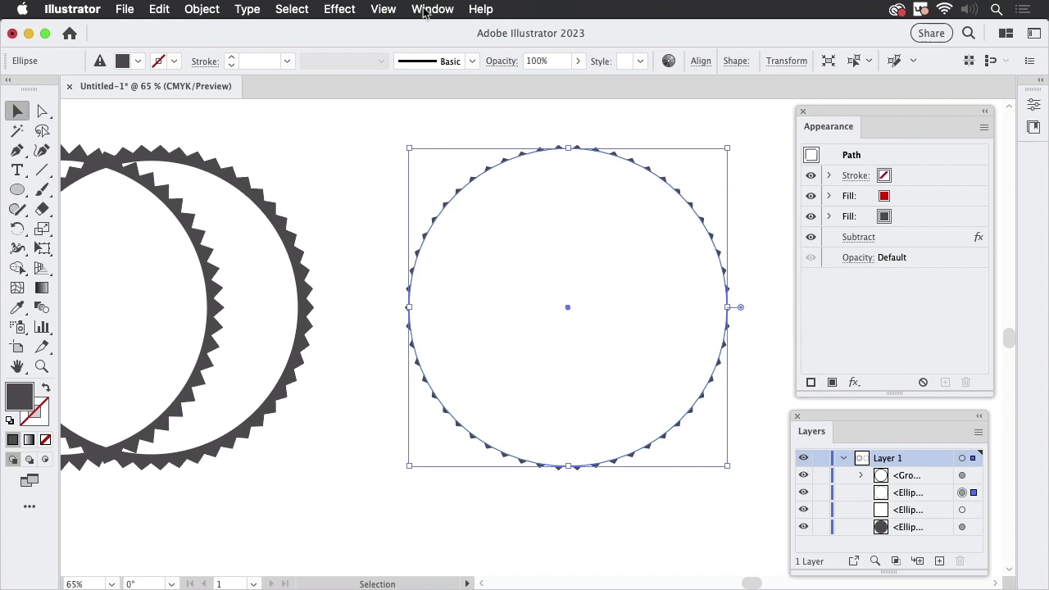
Show the transparency grid again, check the cut-away result, and reselect the appearance items
left_click(389, 12)
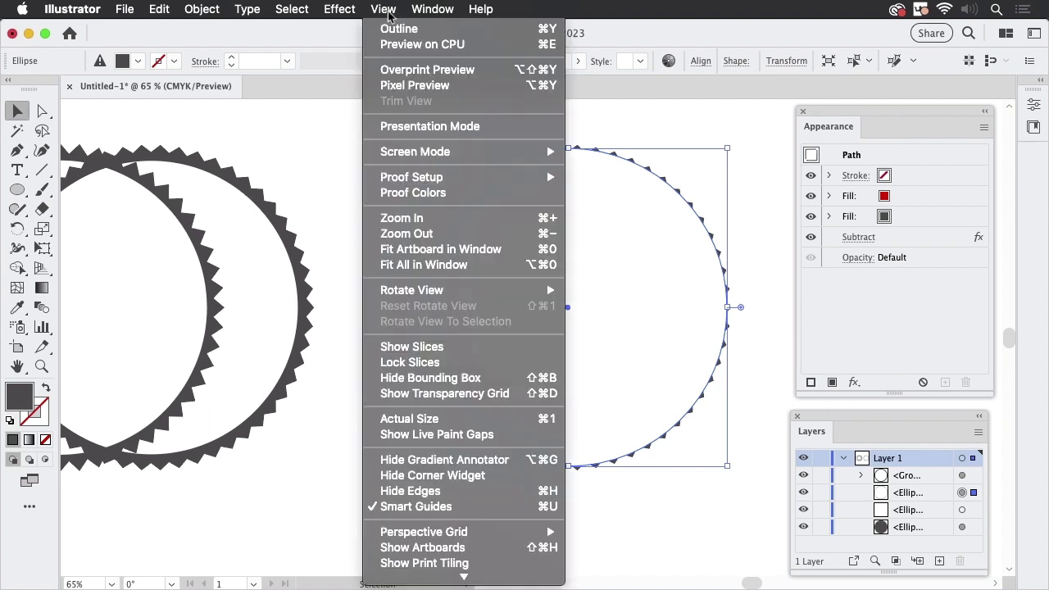
left_click(468, 394)
left_click(729, 218)
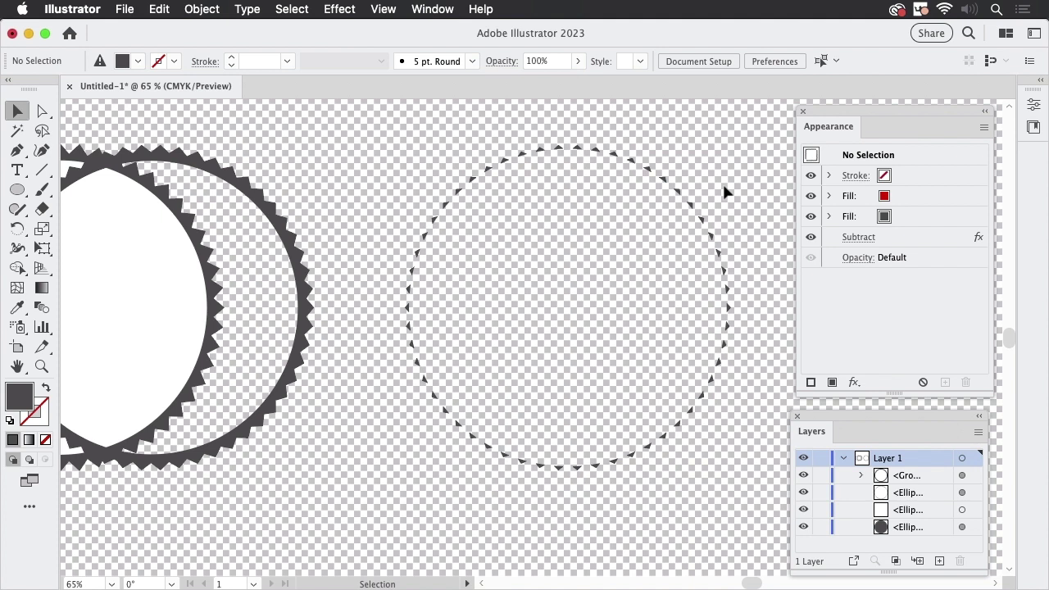
left_click(897, 240)
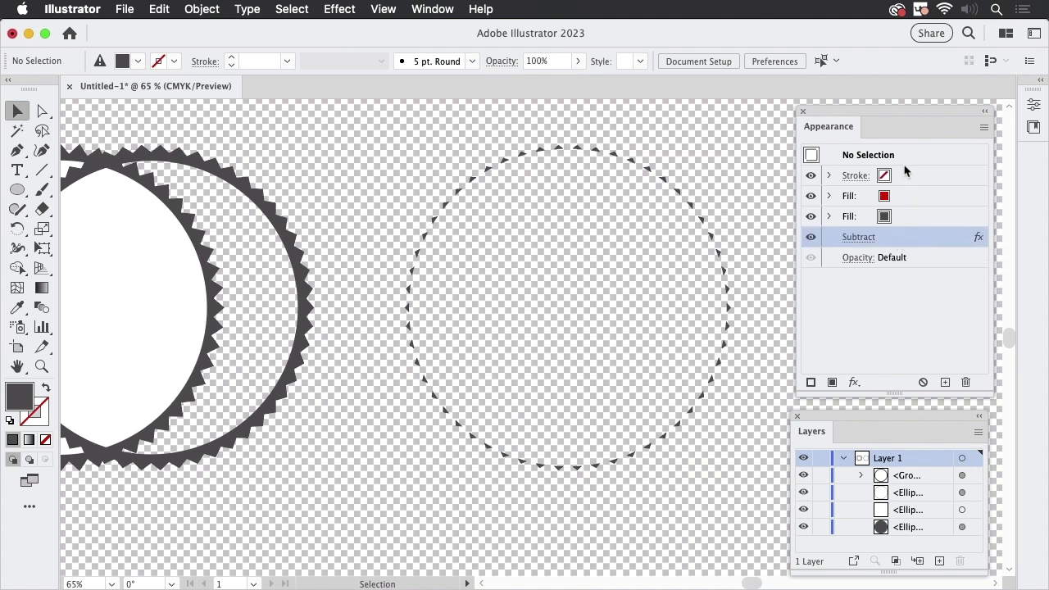
left_click(903, 198)
left_click(904, 216)
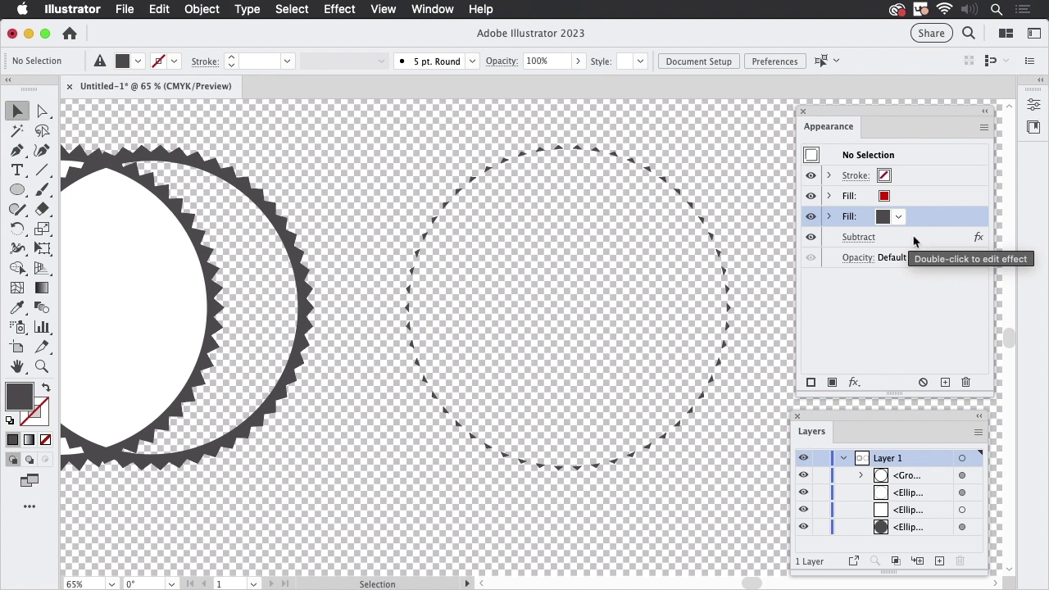
Select the circle and target its red fill in the Appearance panel
left_click(721, 259)
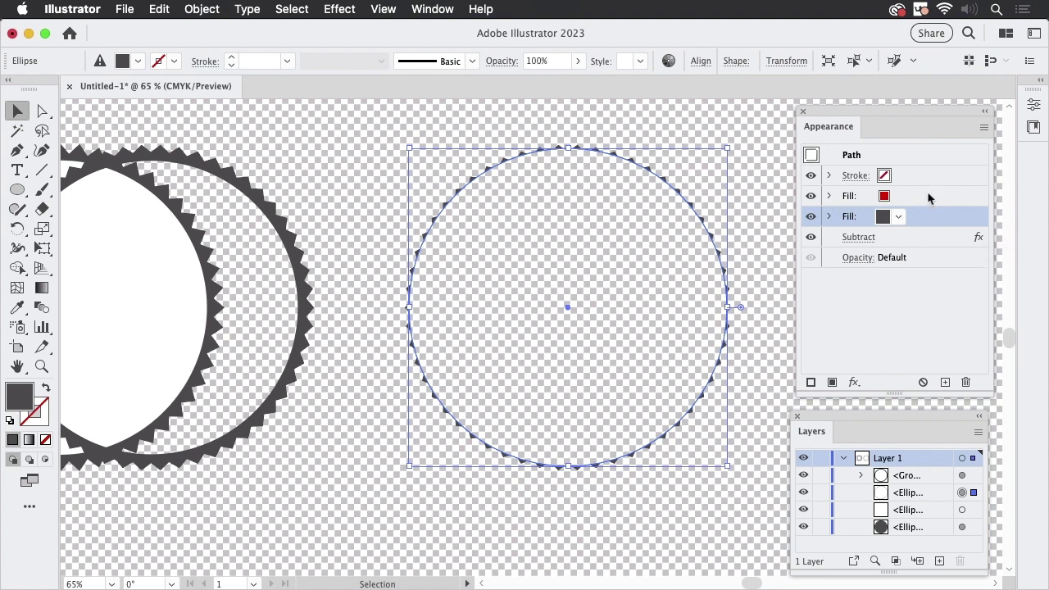
left_click(830, 196)
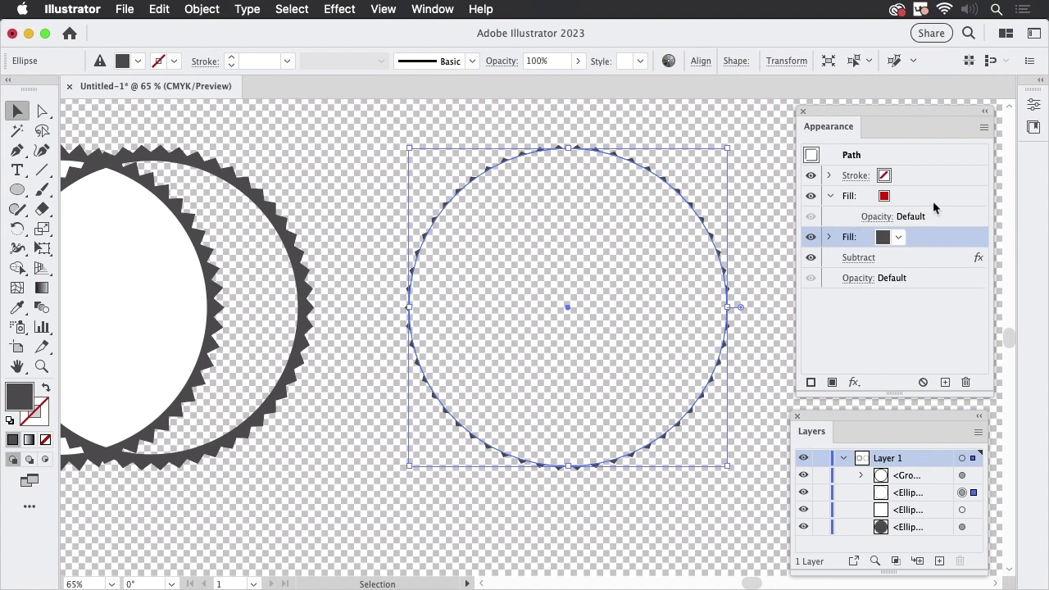
left_click(934, 201)
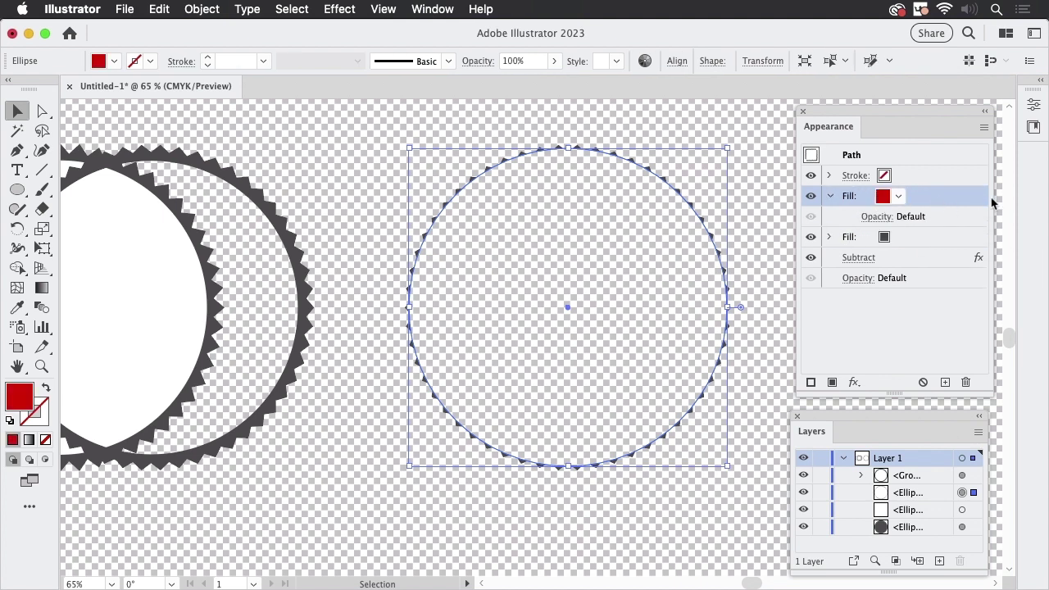
Add a −13 mm Offset Path effect to the red fill
left_click(354, 9)
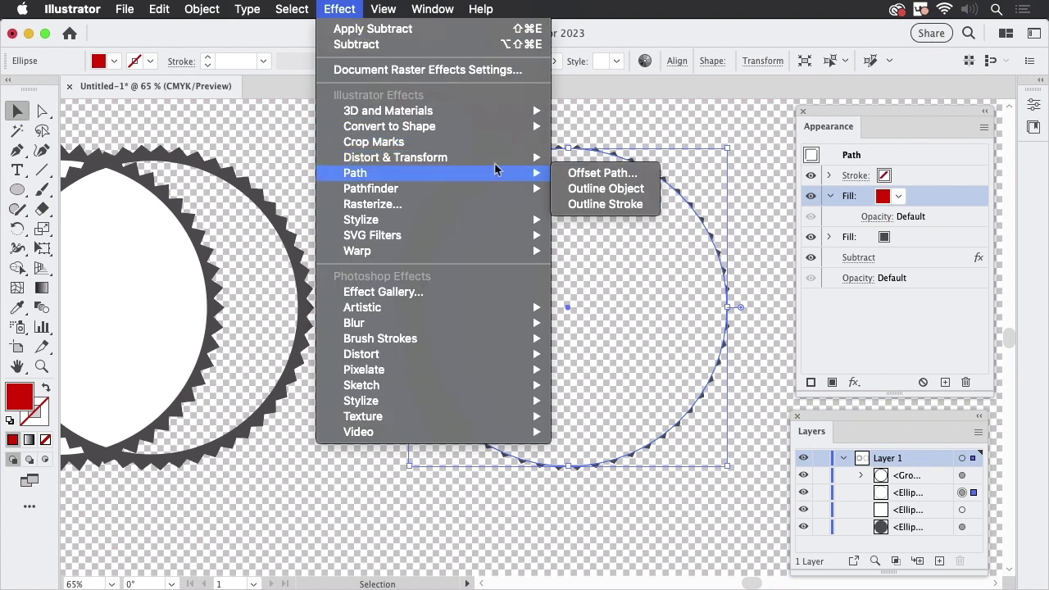
mouse_move(541, 182)
left_click(609, 172)
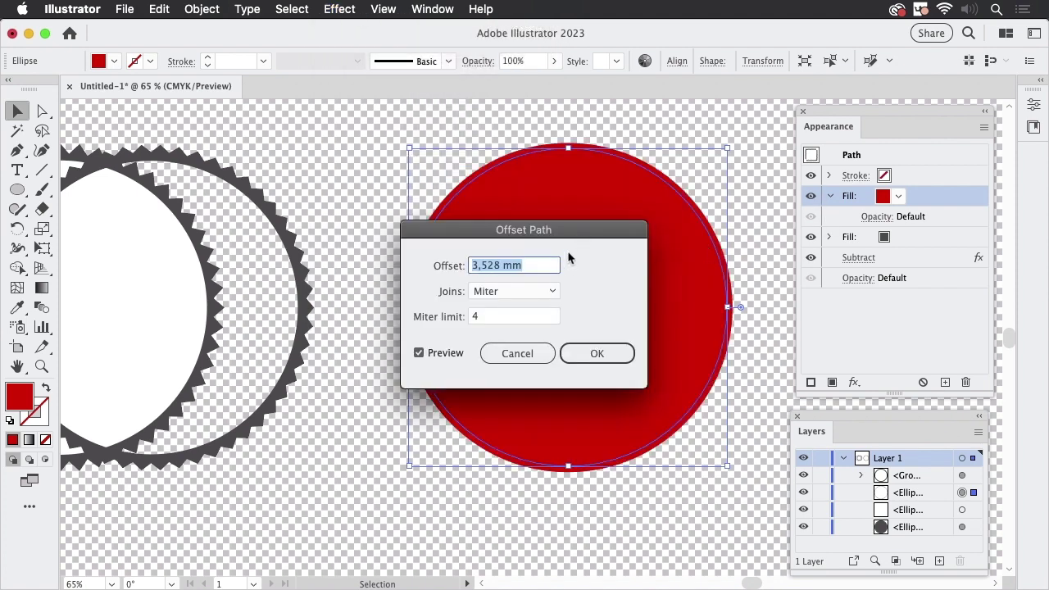
type("2")
key("Tab")
type("-1")
key("Tab")
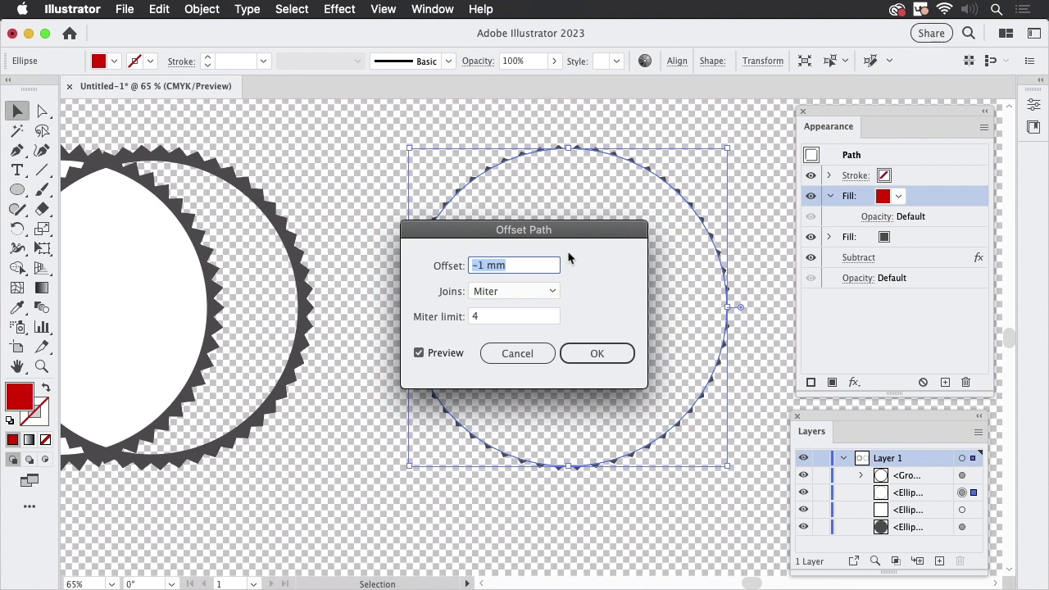
key("Down")
key("Down")
key("Down")
left_click(606, 354)
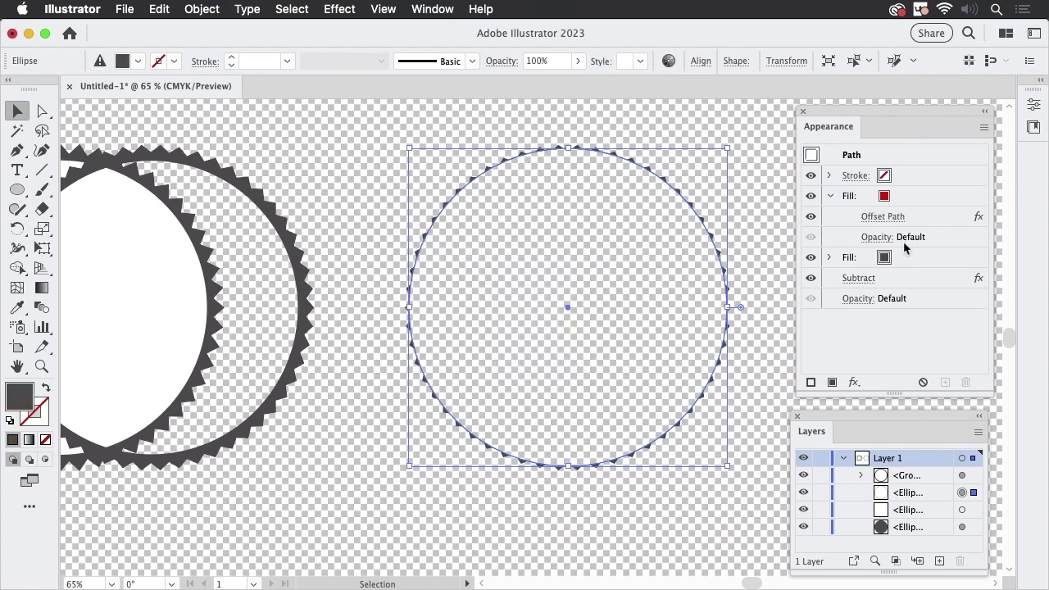
left_click(932, 222)
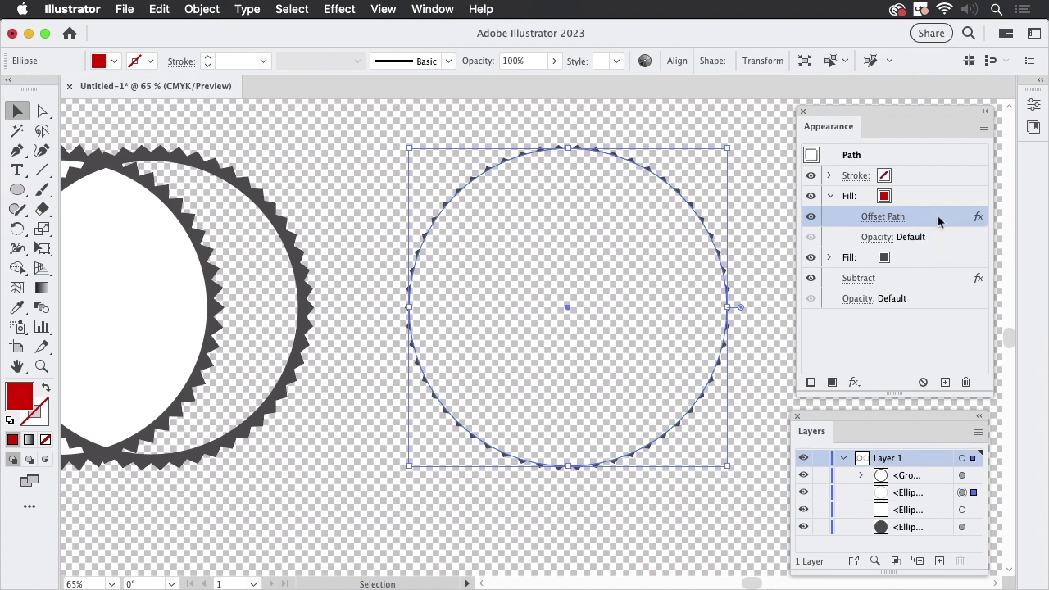
Move Offset Path onto the dark fill above Zig Zag and change it to a 6 mm offset
left_click(829, 259)
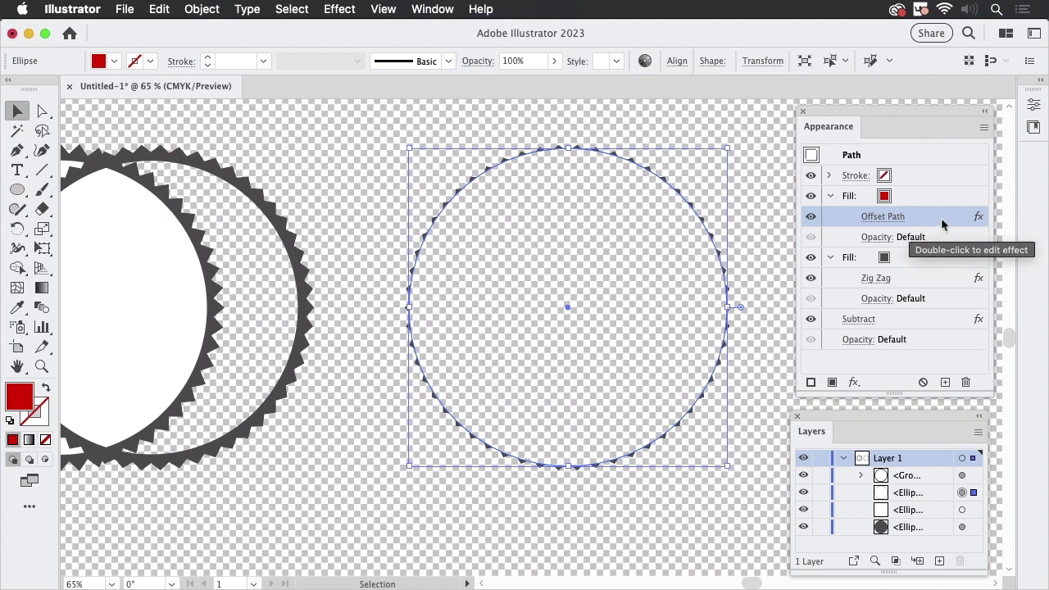
left_click_drag(945, 222, 939, 270)
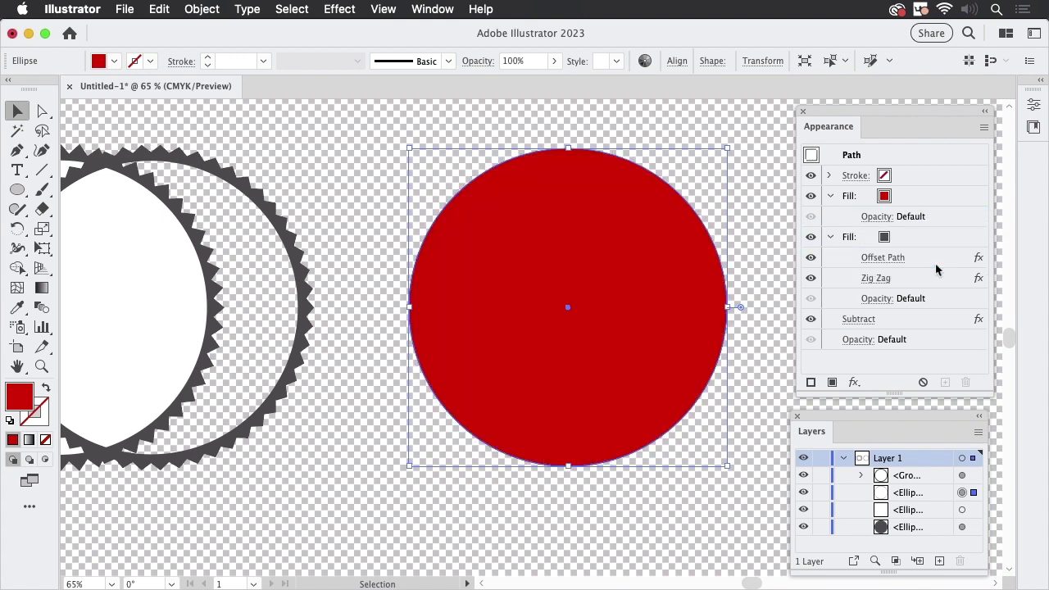
left_click(885, 259)
left_click(475, 265)
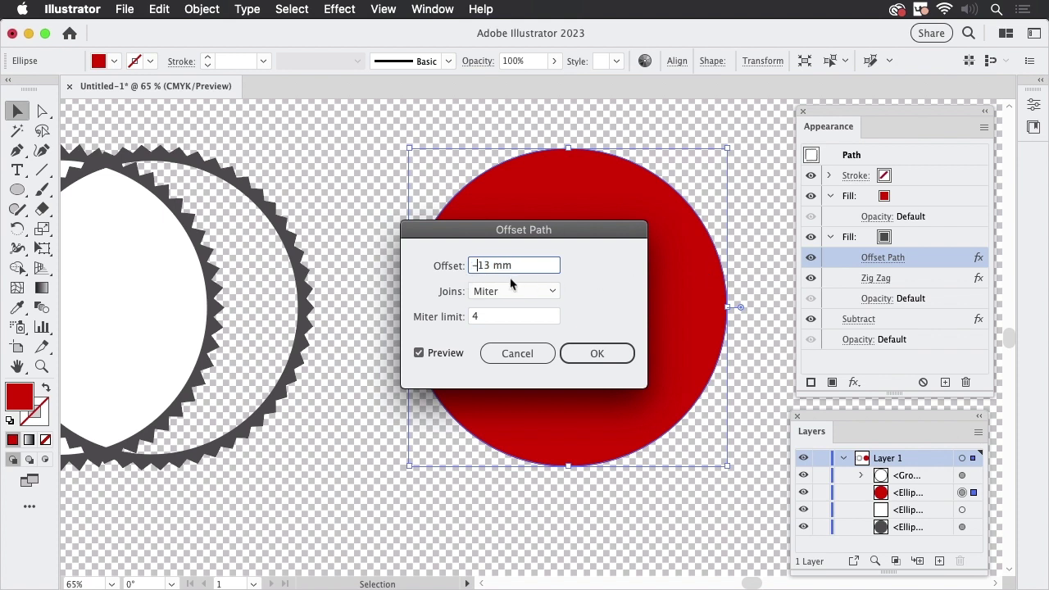
key("BackSpace")
left_click(503, 316)
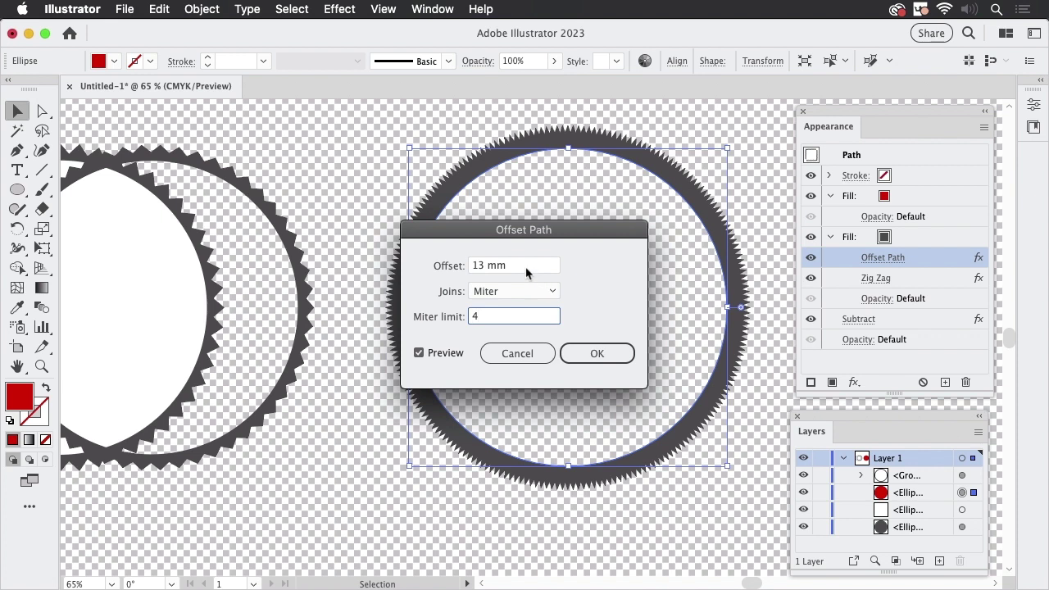
key("Tab")
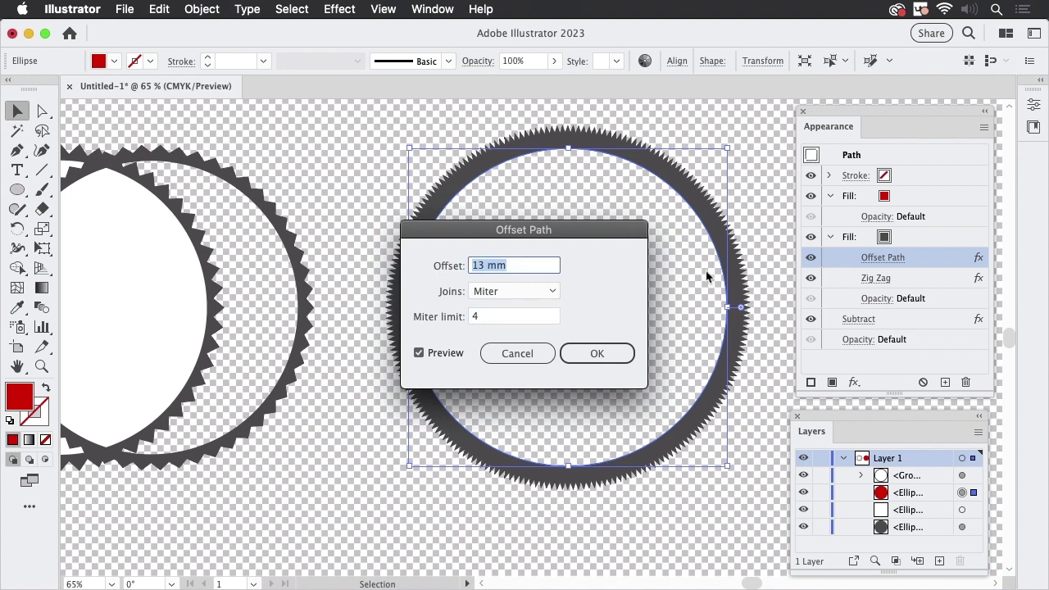
key("Down")
key("Down")
key("Down")
key("Down")
key("Down")
key("Down")
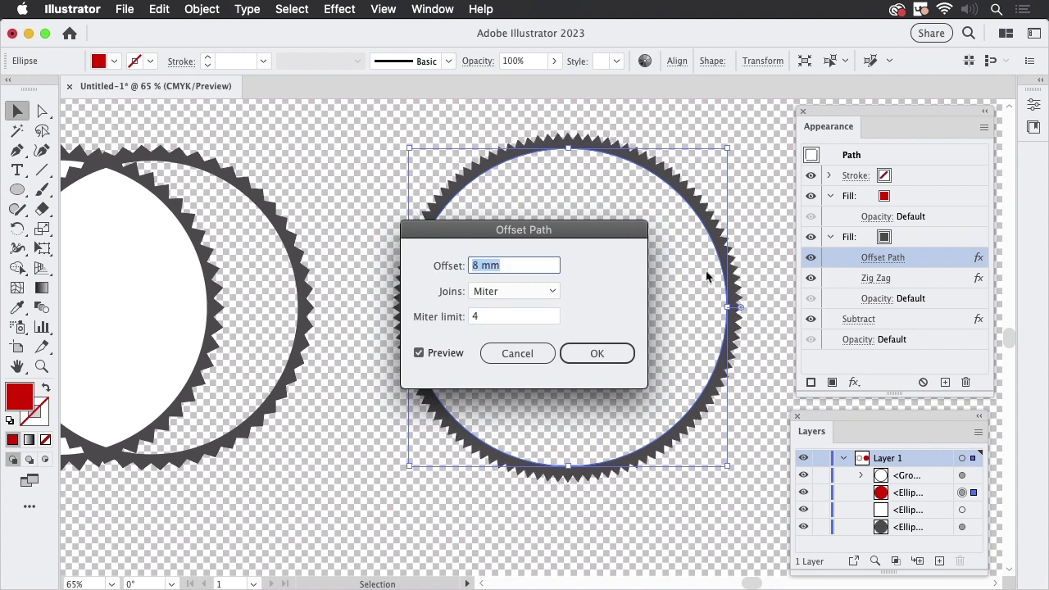
key("Down")
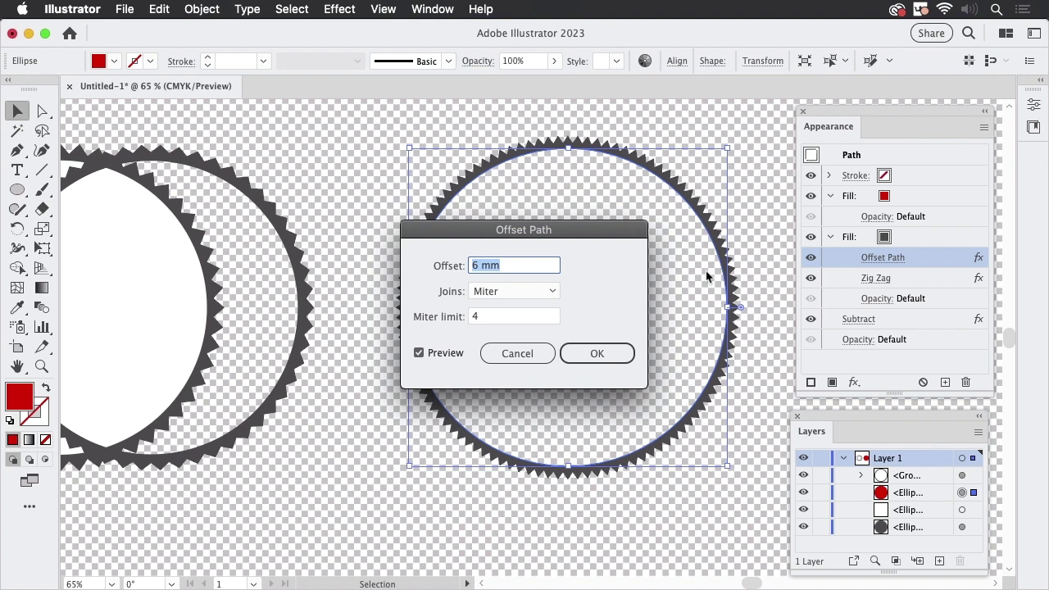
left_click(617, 353)
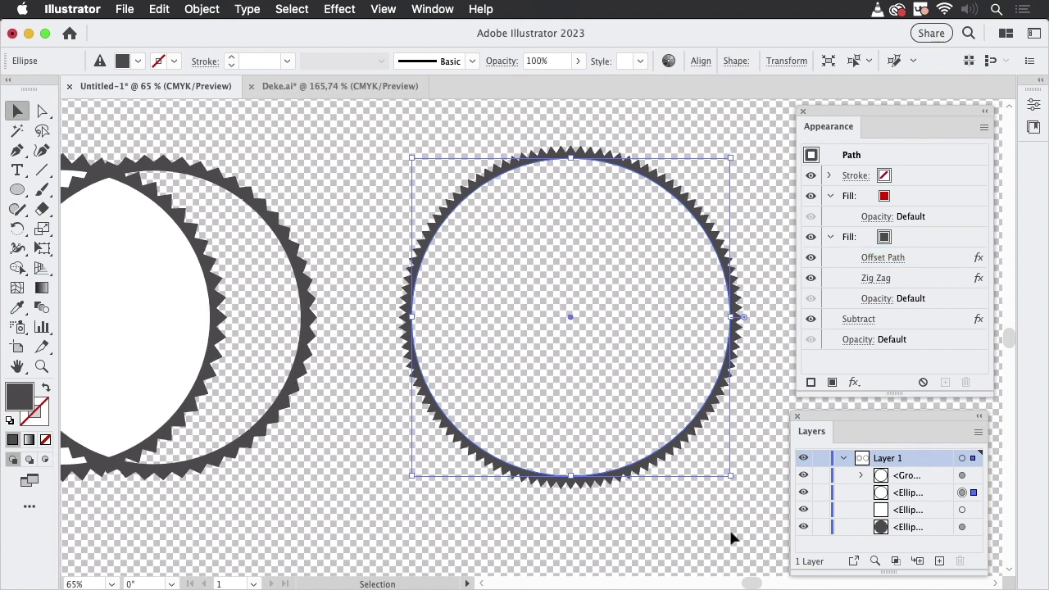
Switch to the Deke.ai document and select the red seal's outer ring
left_click(329, 92)
left_click_drag(445, 270, 482, 265)
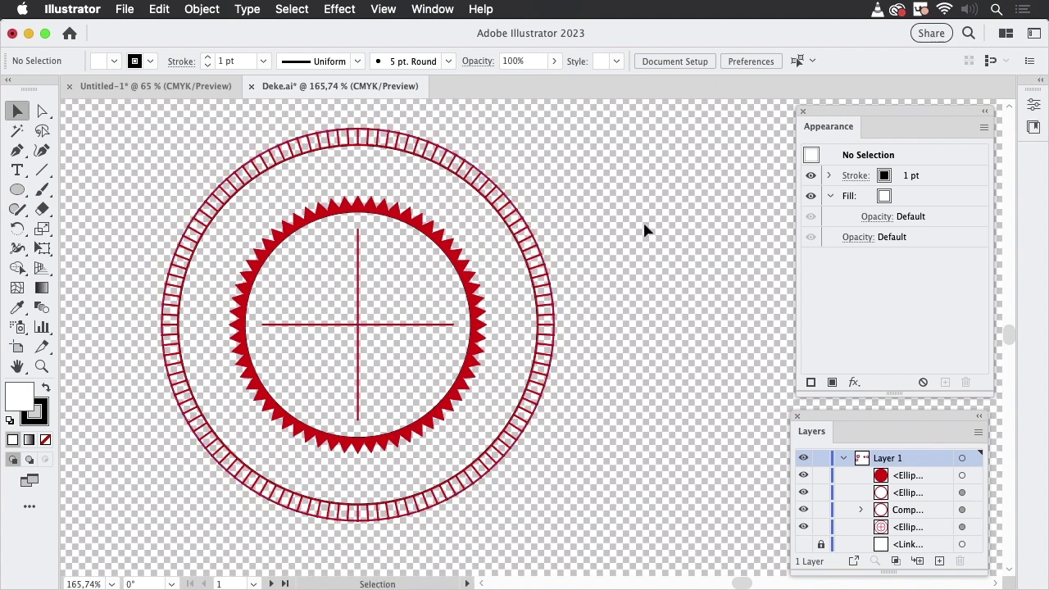
left_click(471, 289)
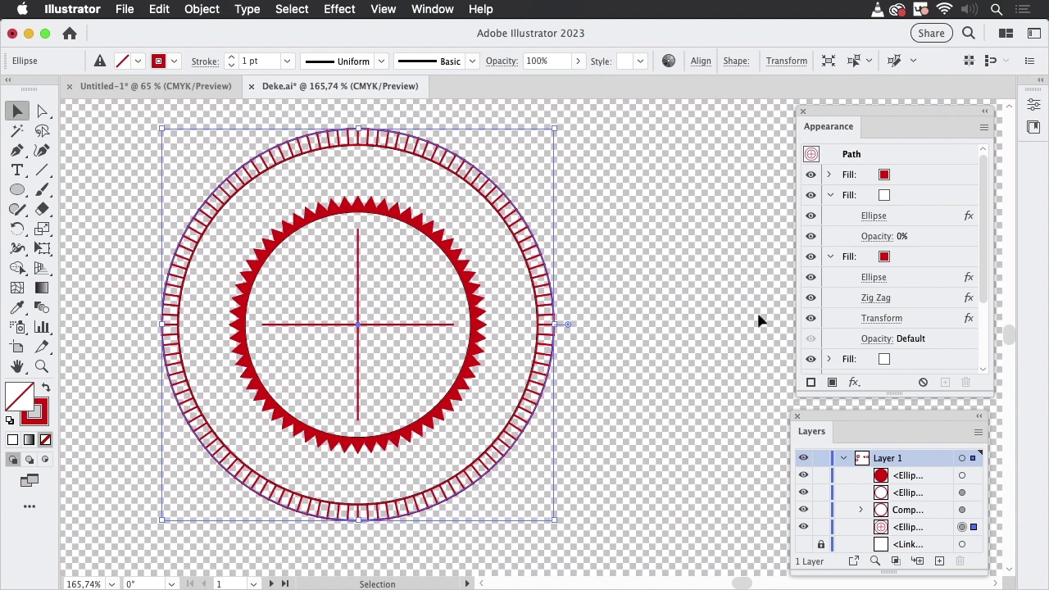
Enlarge the Appearance panel and inspect the first fill's Transform and Rectangle effects
left_click_drag(868, 112, 663, 107)
left_click_drag(683, 390, 668, 577)
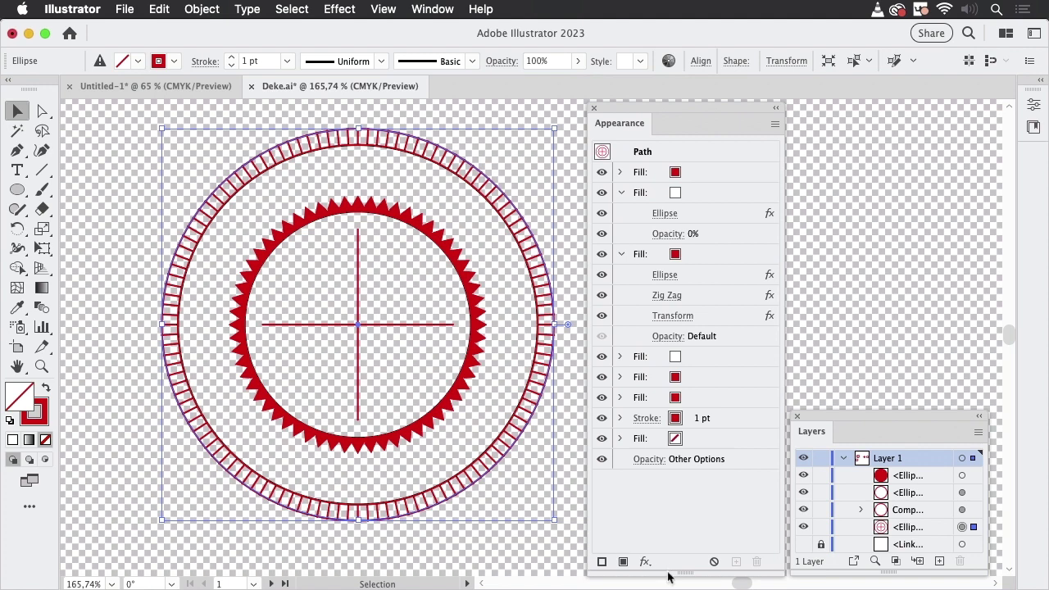
left_click(620, 172)
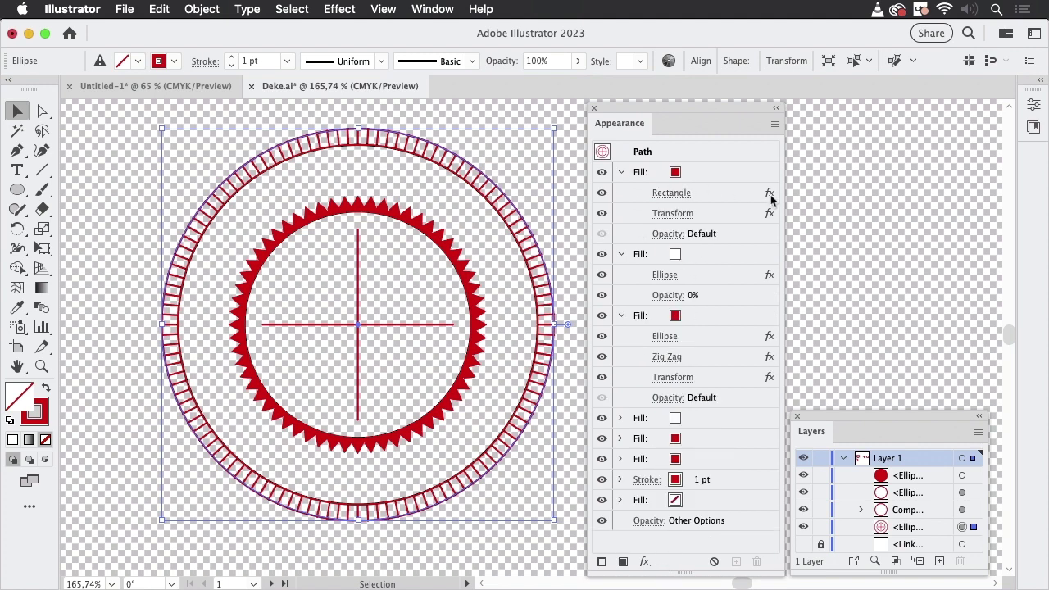
left_click(719, 212)
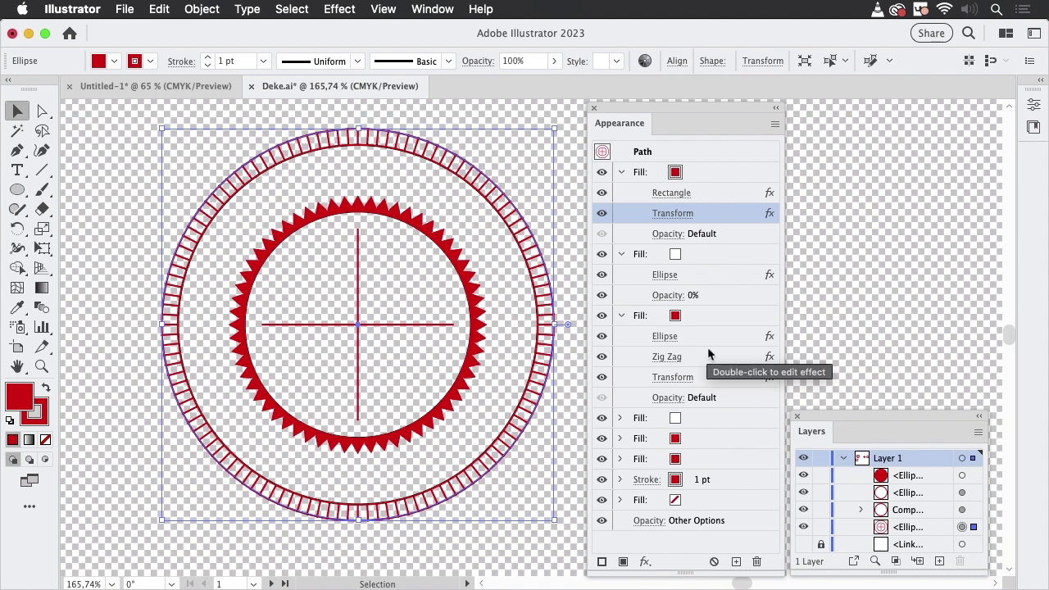
left_click(724, 195)
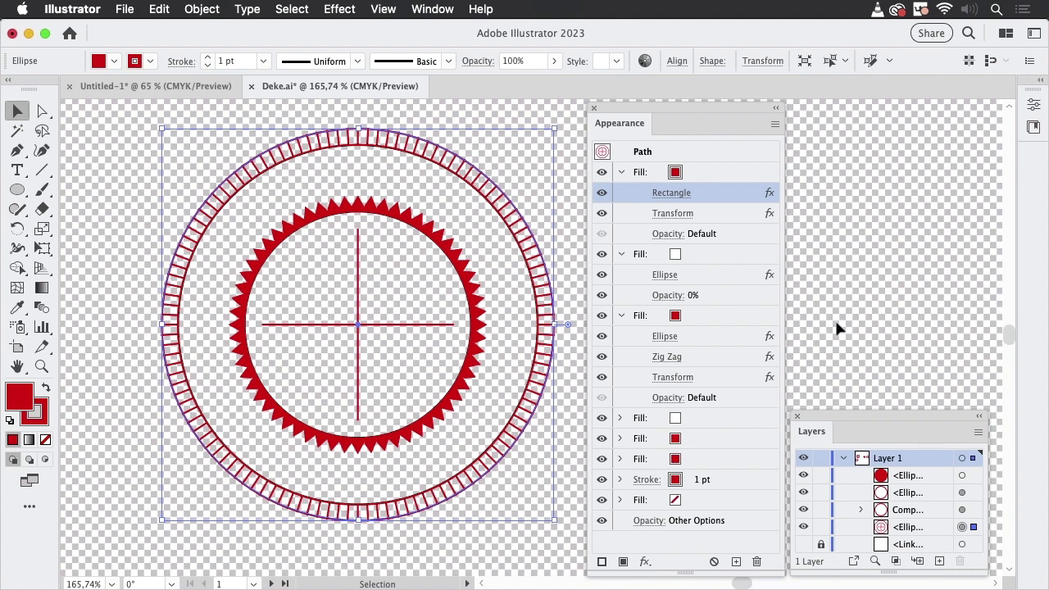
left_click(729, 296)
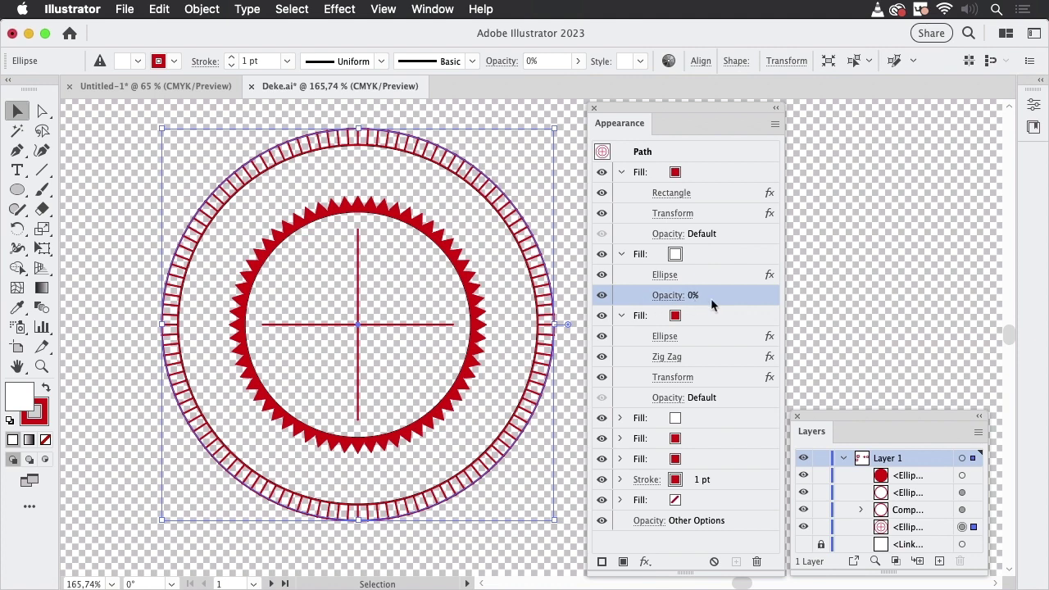
left_click(648, 521)
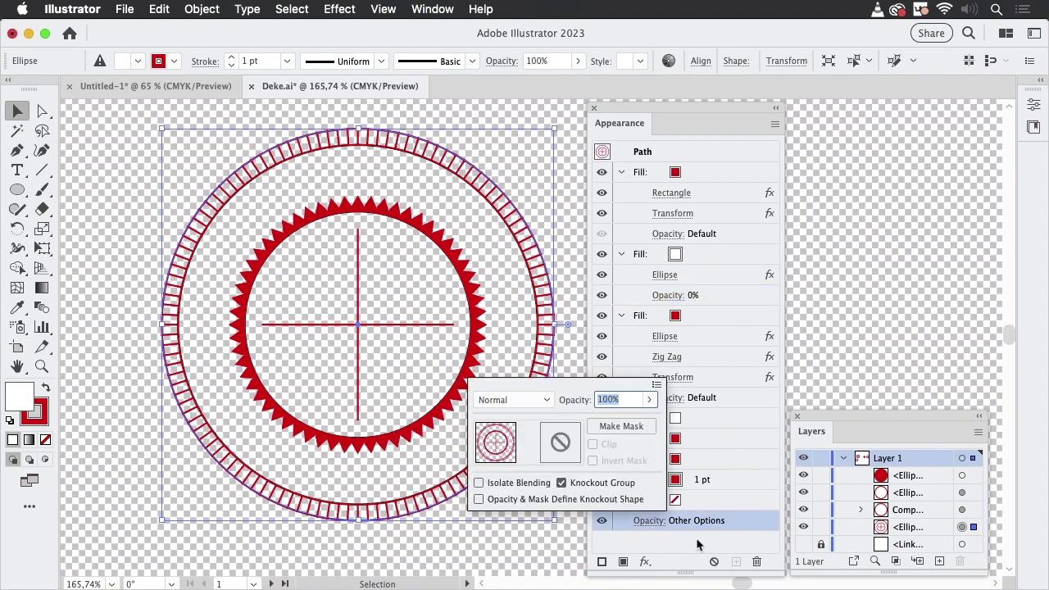
left_click(698, 544)
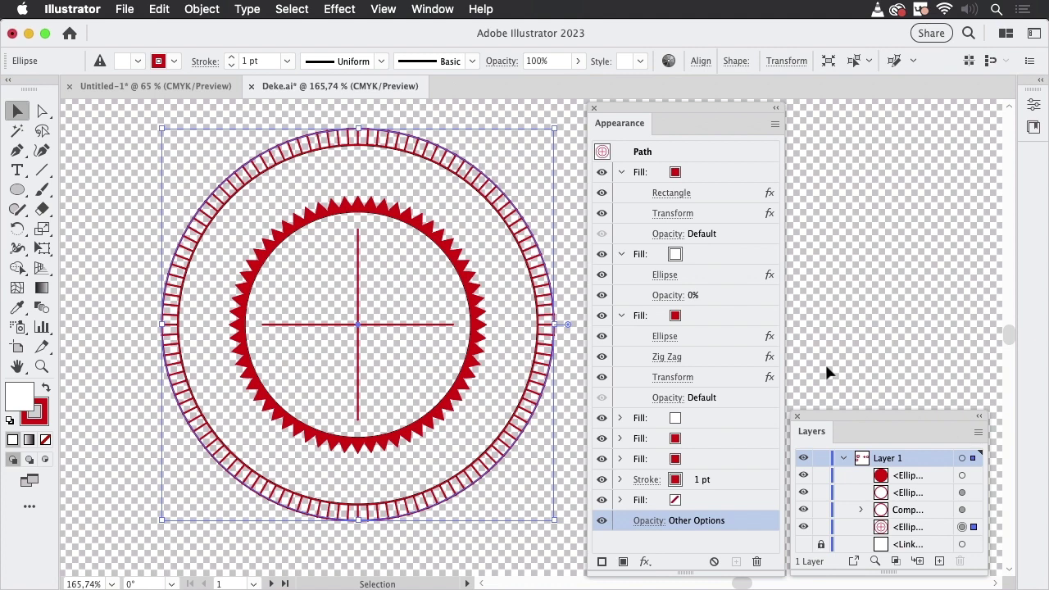